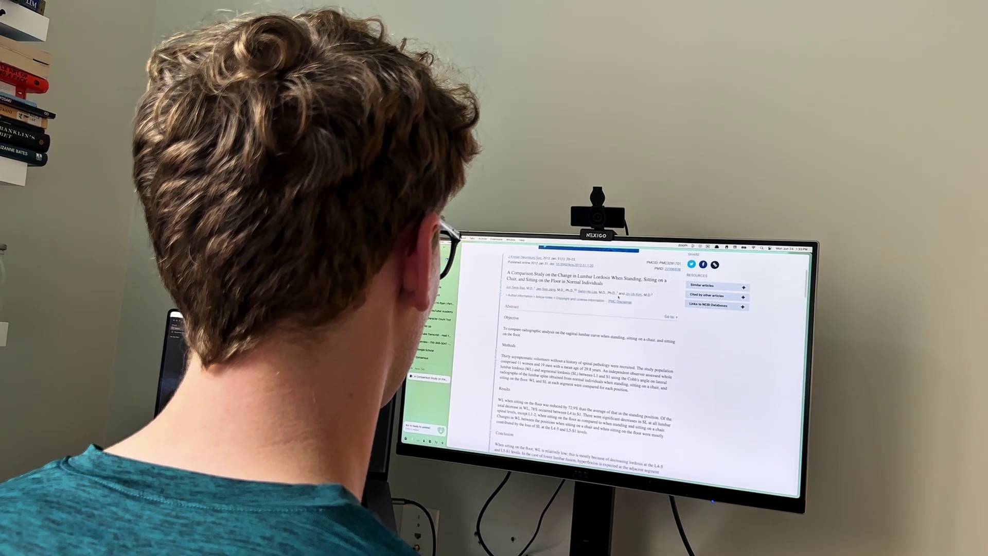
# Step: Scroll down the Life Operating System page to its Today tasks, Projects, Goals, Areas and Archive
pyautogui.scroll(-3, 619, 297)
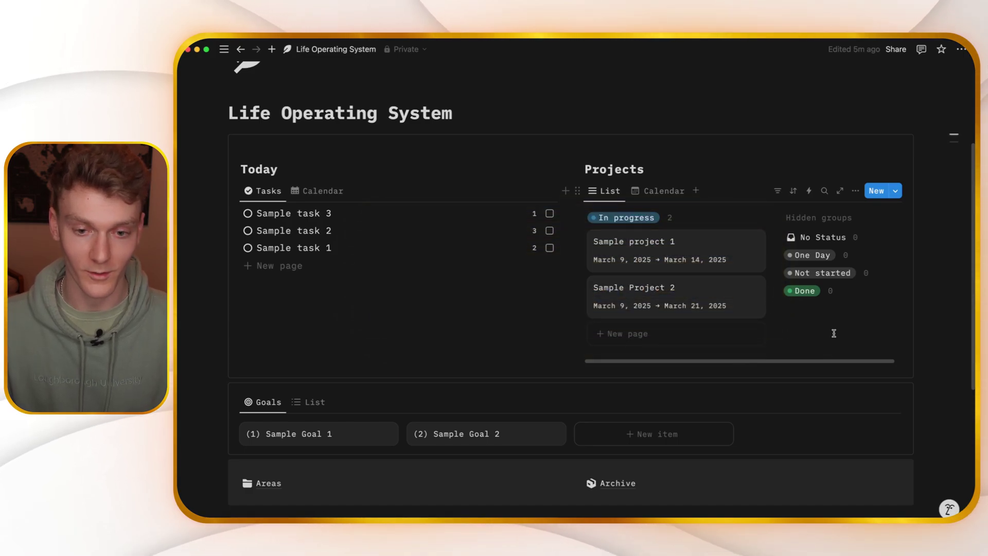
# Step: Drag Sample task 1 and Sample task 2 so Today reads Sample task 1, 2, 3
pyautogui.scroll(-1, 398, 189)
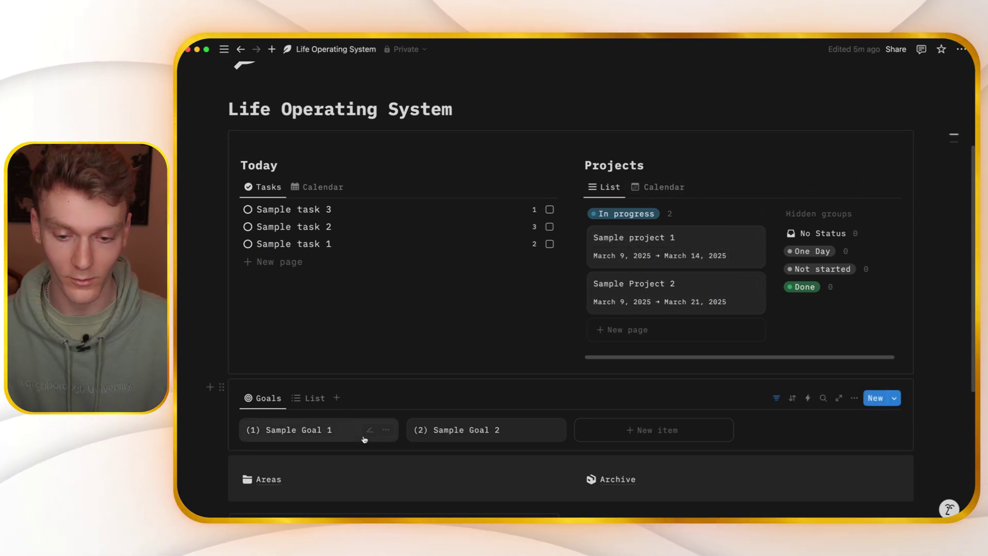
pyautogui.scroll(-3, 542, 253)
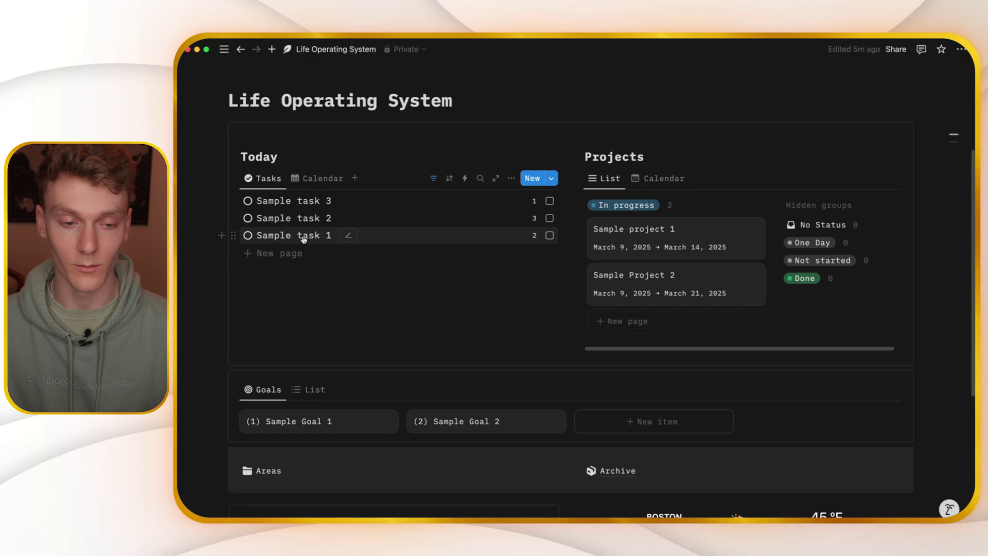
pyautogui.moveTo(308, 215); pyautogui.dragTo(313, 227)
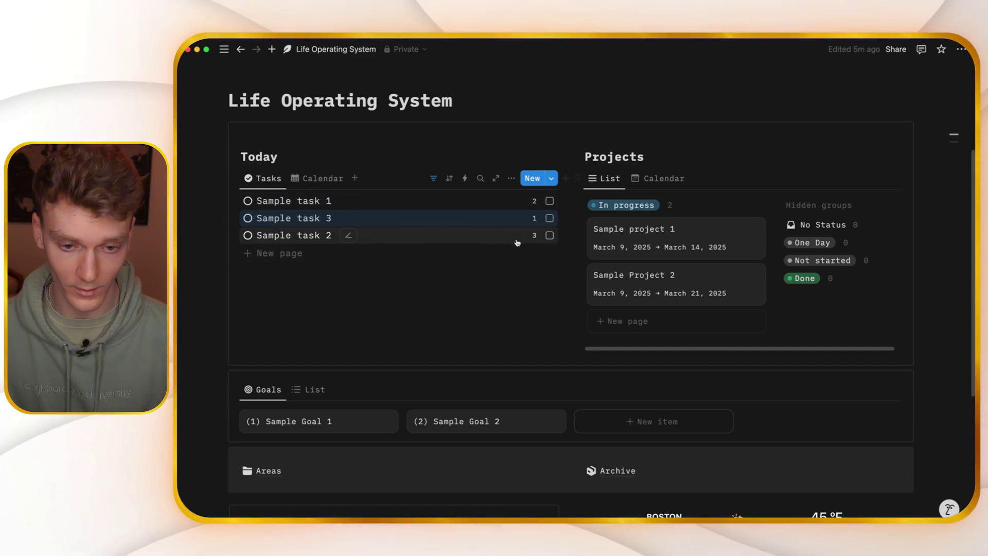
pyautogui.moveTo(323, 215); pyautogui.dragTo(324, 214)
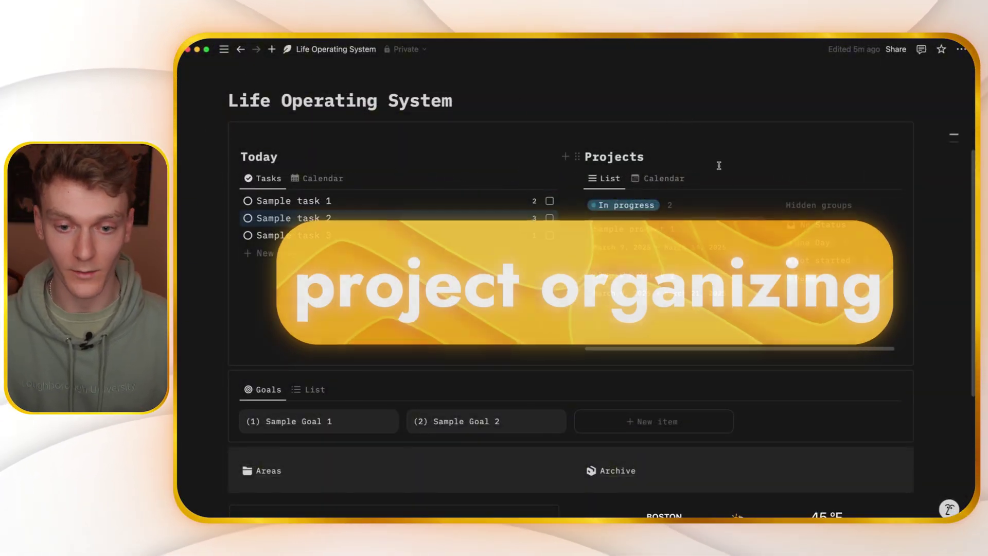
pyautogui.click(657, 225)
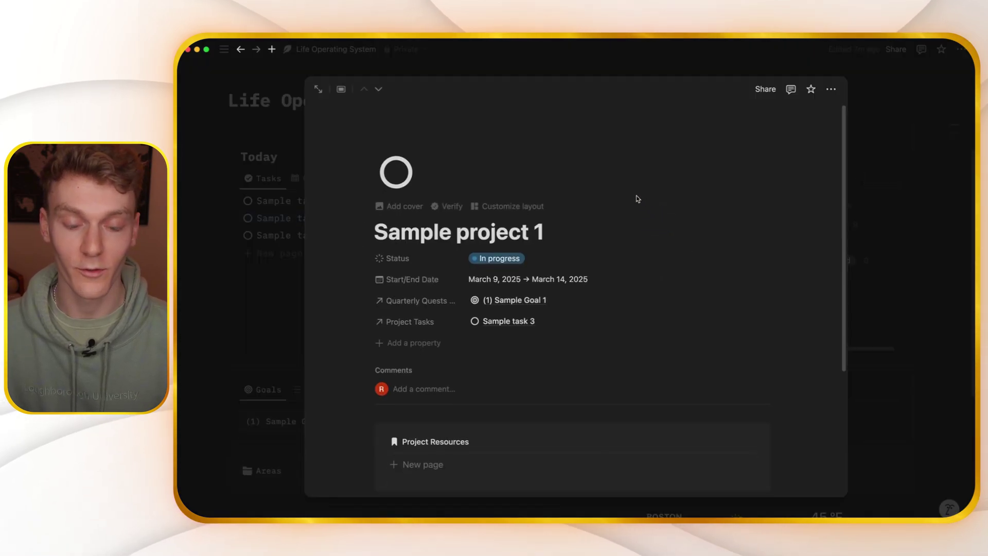
pyautogui.scroll(-5, 651, 226)
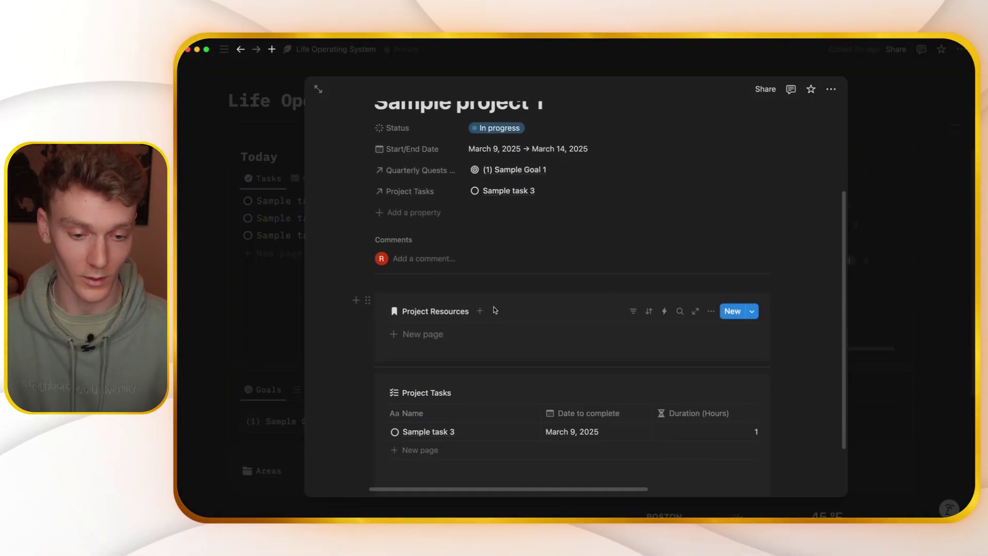
pyautogui.scroll(-1, 489, 314)
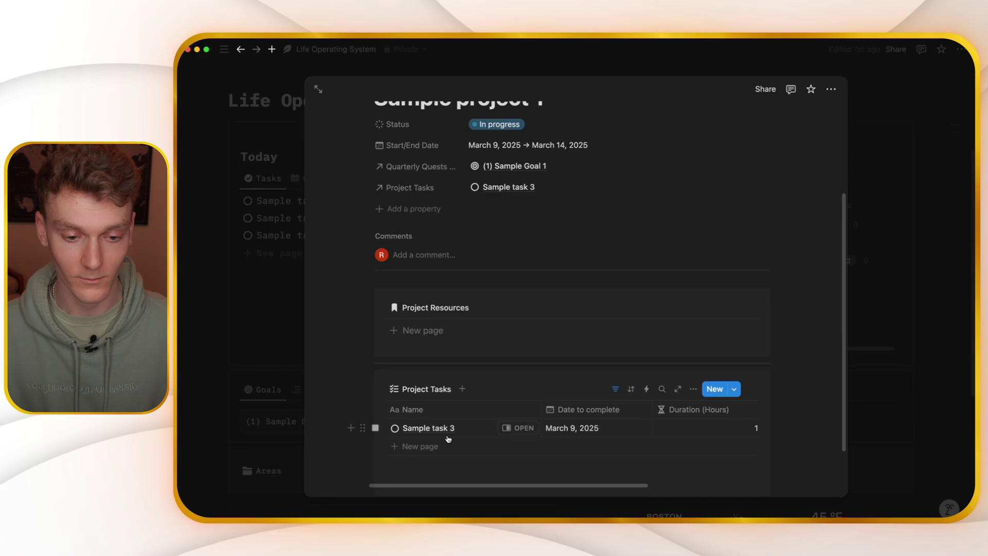
pyautogui.scroll(3, 519, 350)
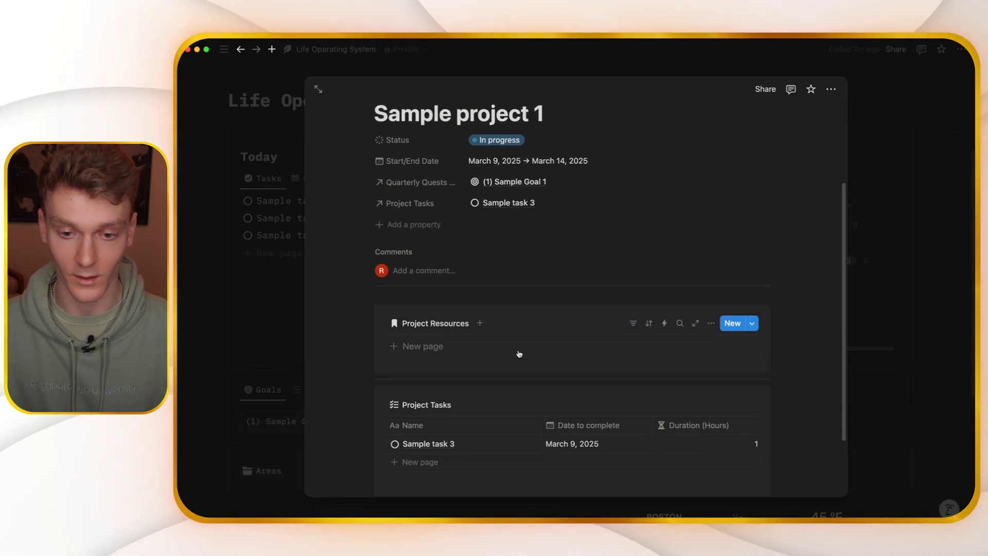
pyautogui.click(322, 254)
pyautogui.click(658, 178)
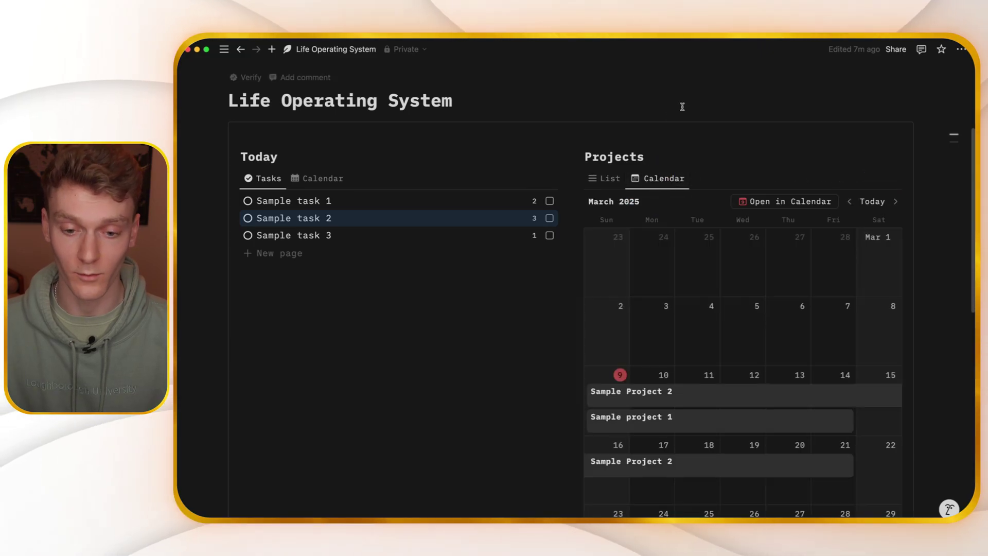
pyautogui.scroll(-3, 689, 114)
pyautogui.scroll(-3, 693, 129)
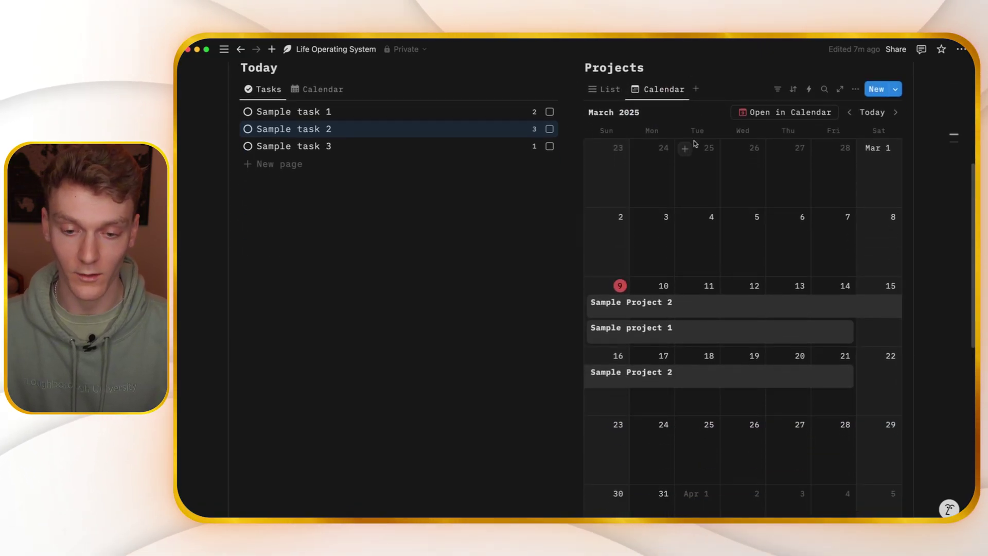
pyautogui.scroll(5, 693, 149)
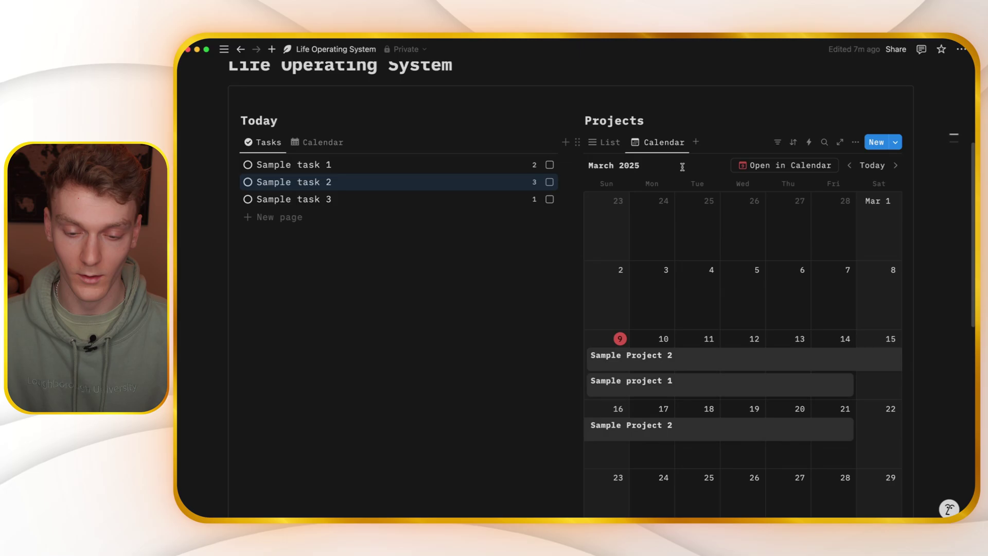
pyautogui.click(605, 142)
pyautogui.click(318, 142)
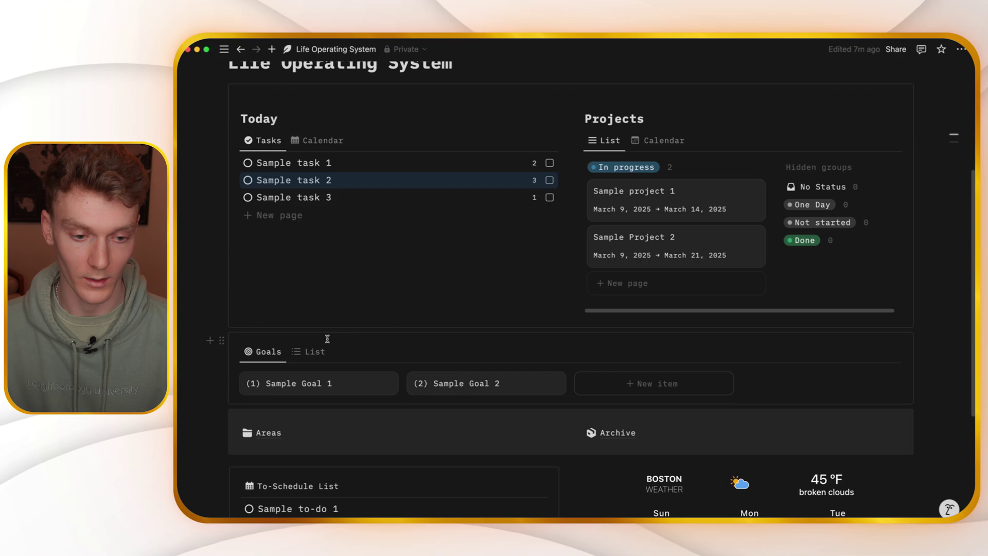
pyautogui.click(313, 351)
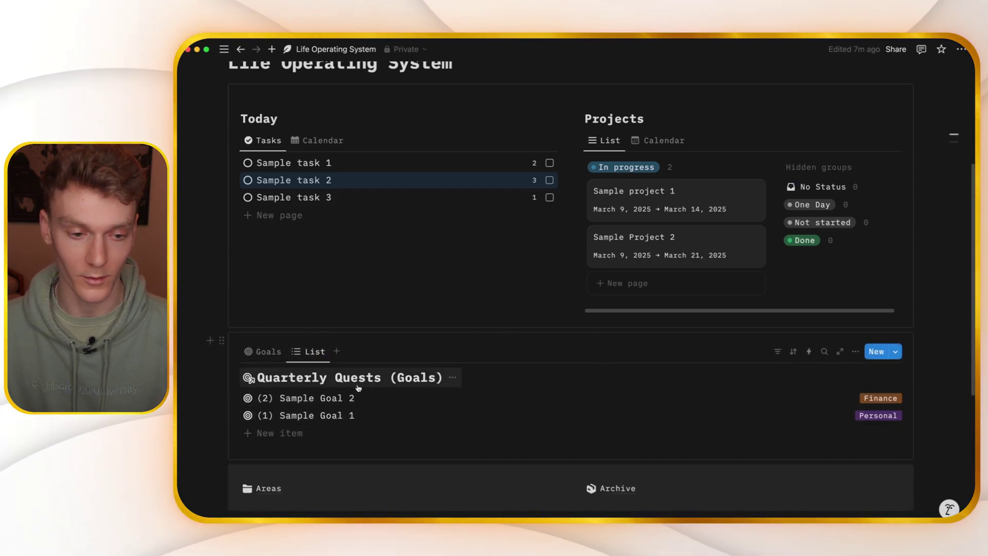
pyautogui.click(267, 351)
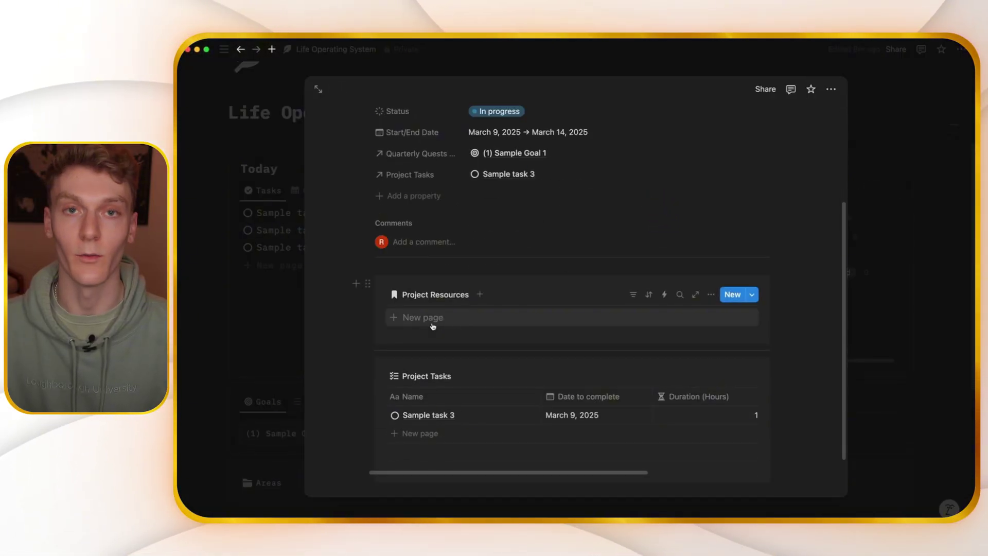
pyautogui.click(256, 325)
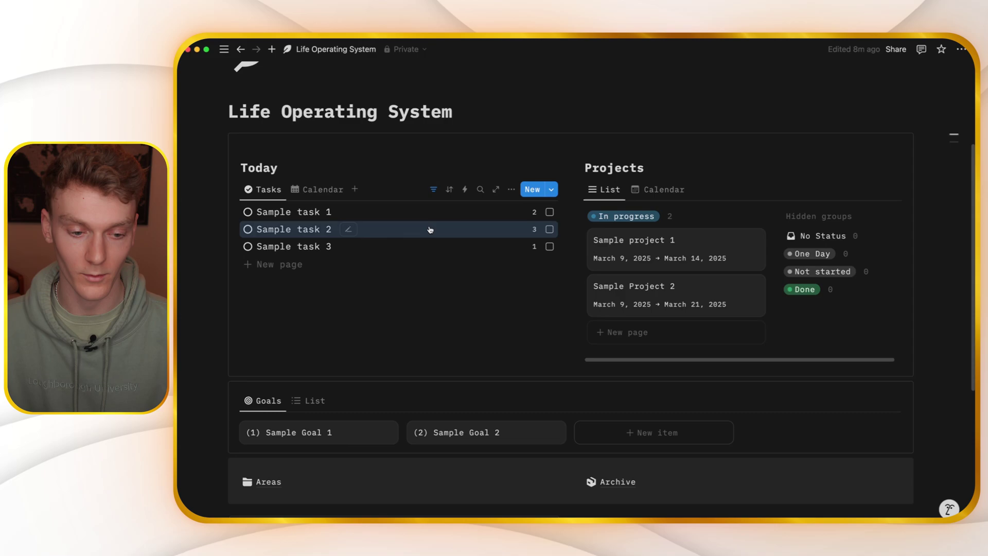
pyautogui.scroll(-5, 439, 223)
pyautogui.scroll(-1, 675, 248)
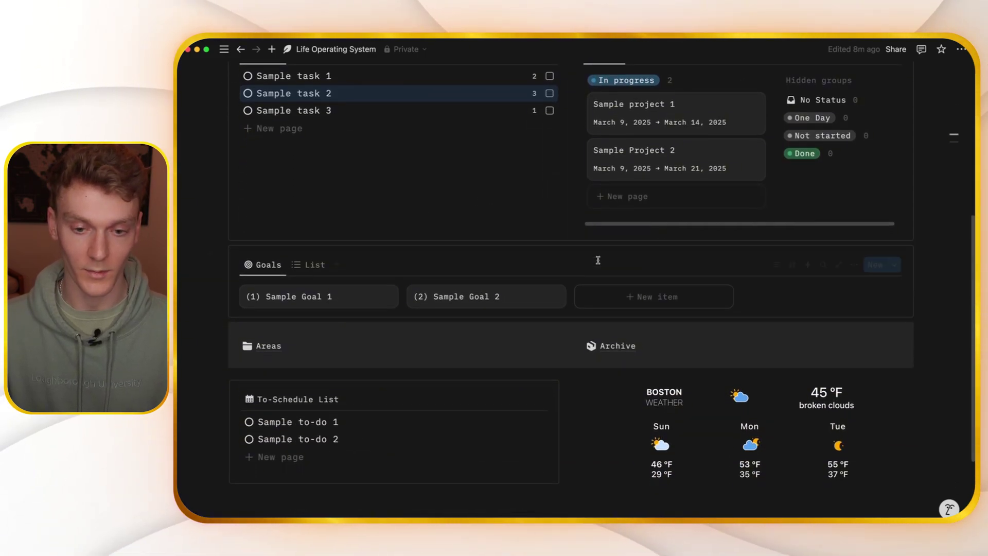
# Step: Open the Areas page and peek at the empty Finances area
pyautogui.click(348, 346)
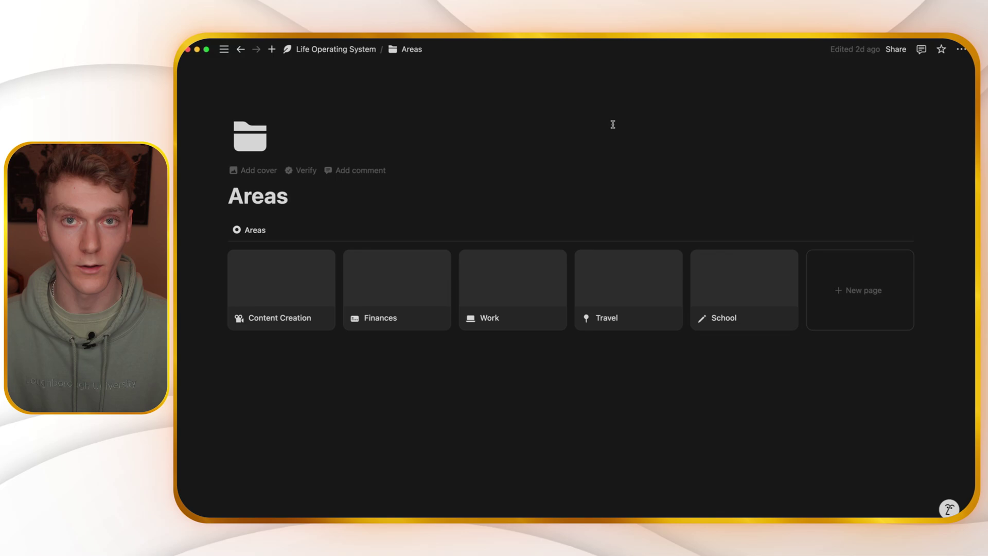
pyautogui.click(374, 271)
pyautogui.click(452, 350)
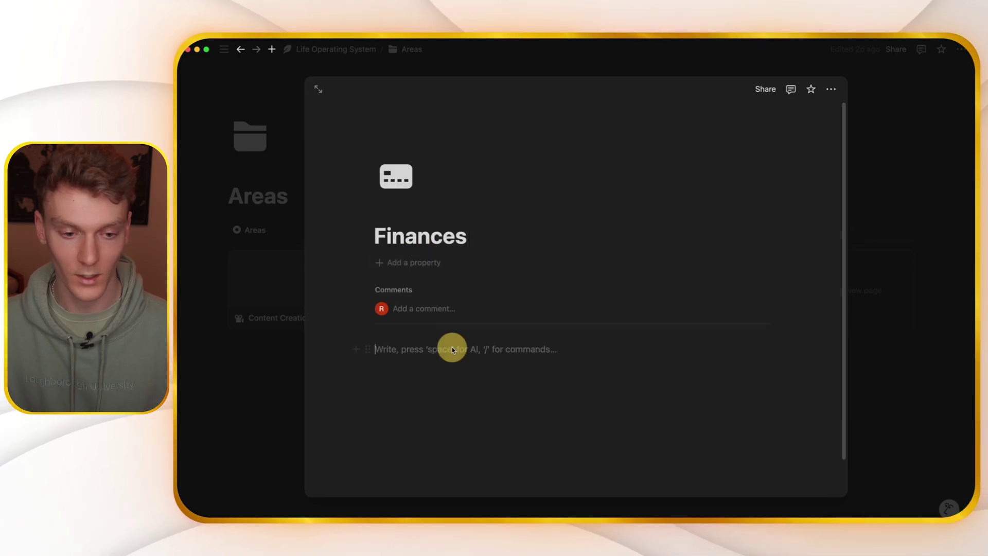
pyautogui.click(254, 309)
# Step: Peek at the empty Content Creation and School areas, then clear the gallery selection
pyautogui.click(271, 264)
pyautogui.click(436, 339)
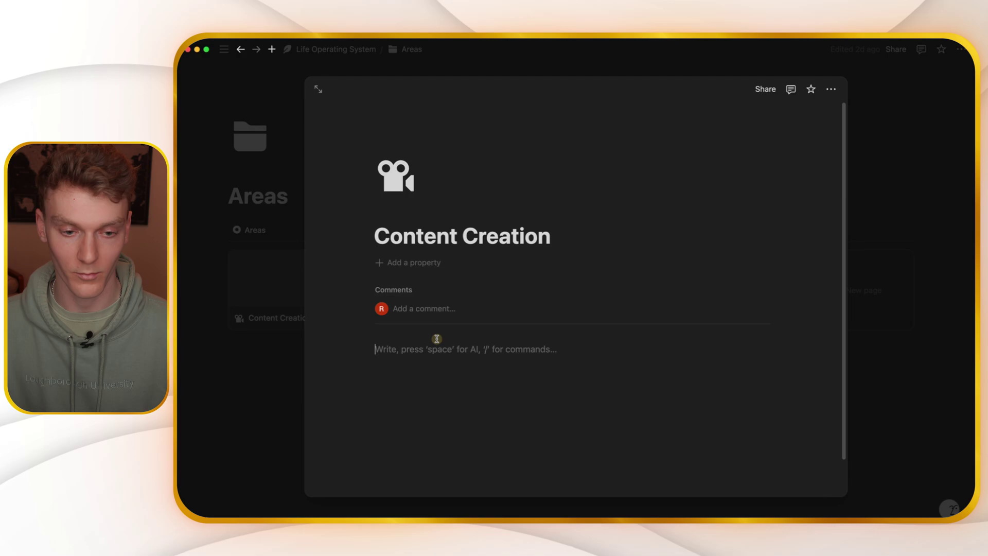
pyautogui.click(208, 324)
pyautogui.click(572, 274)
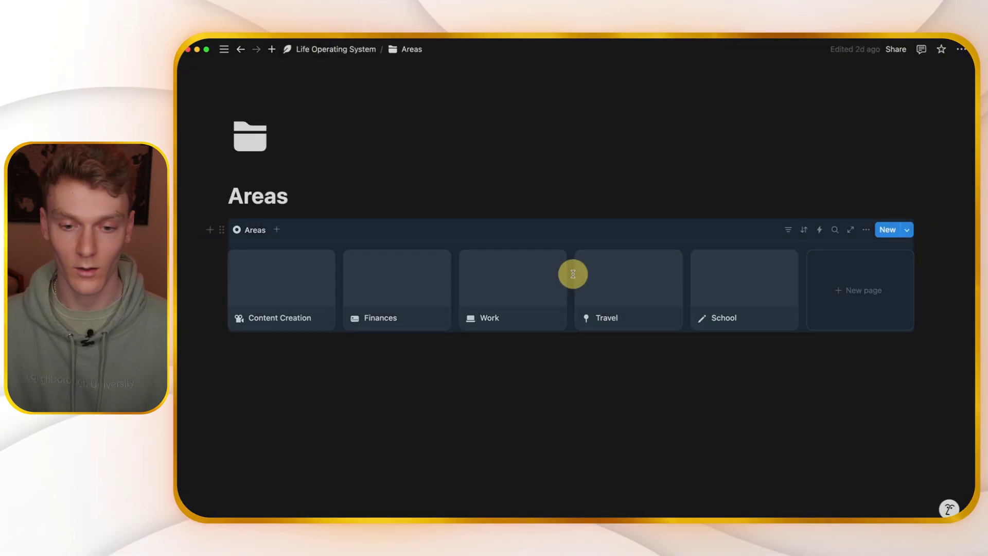
pyautogui.click(719, 292)
pyautogui.click(437, 368)
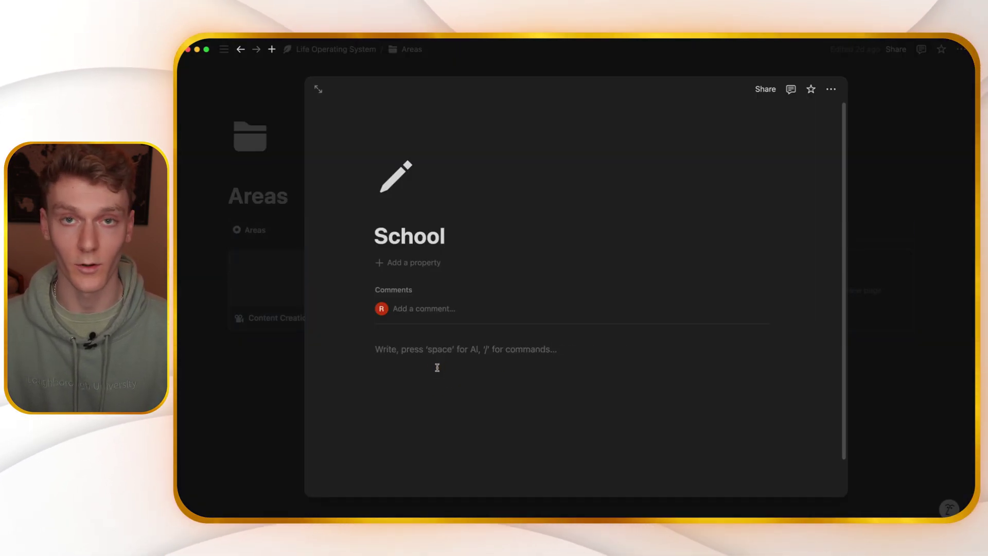
pyautogui.click(259, 322)
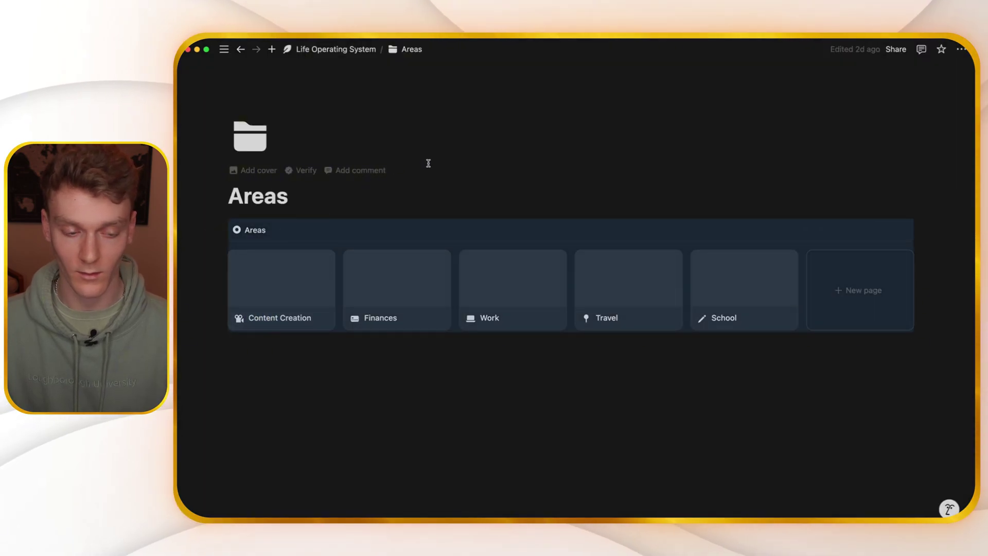
pyautogui.press('Escape')
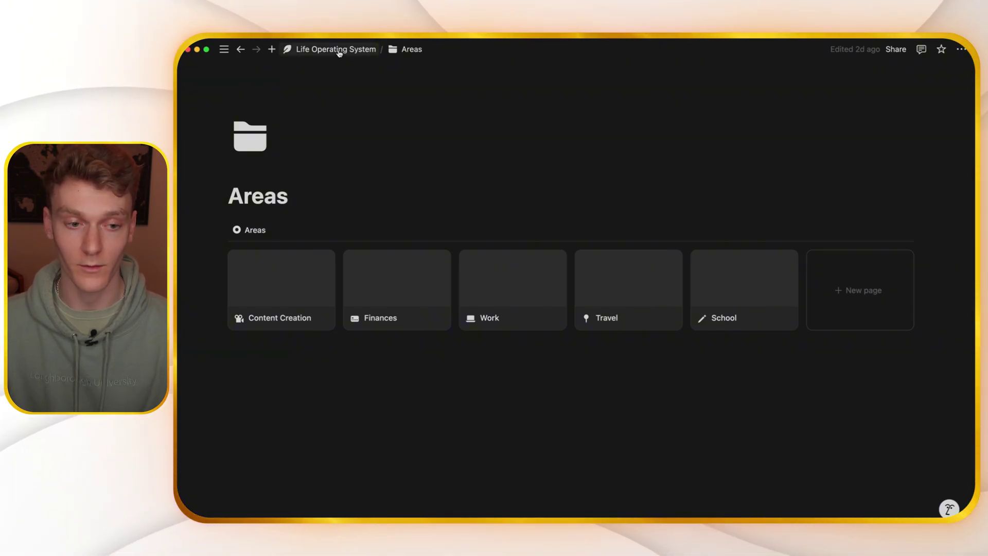
# Step: Open the personal Life OS page in a new tab and go to its Areas page
pyautogui.moveTo(224, 50)
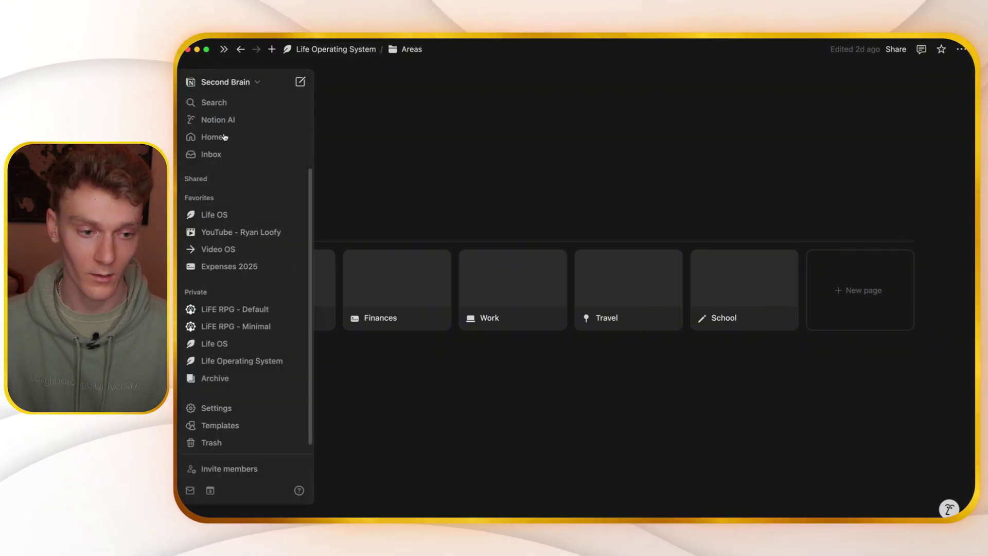
pyautogui.keyDown('super'); pyautogui.click(222, 209); pyautogui.keyUp('super')
pyautogui.click(435, 55)
pyautogui.scroll(-10, 481, 265)
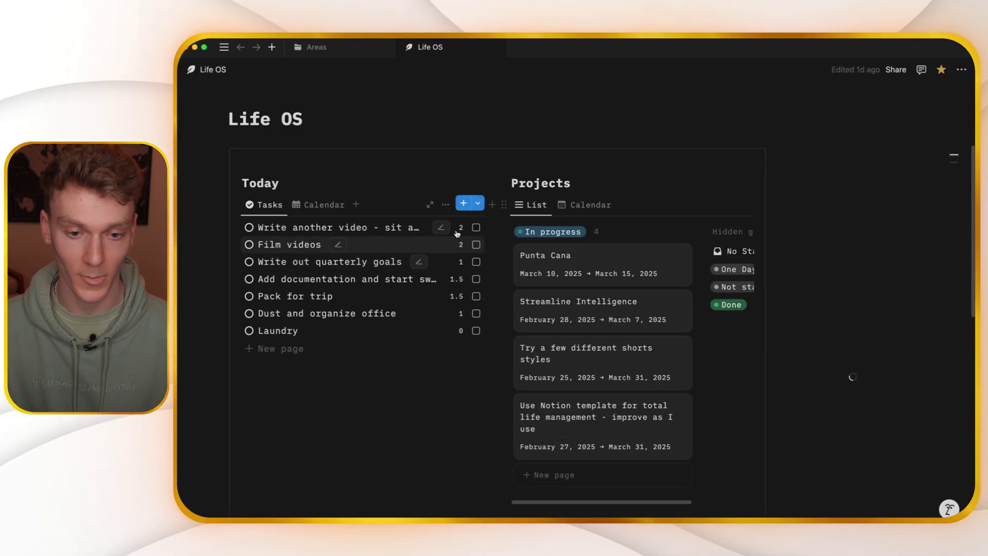
pyautogui.scroll(-4, 462, 234)
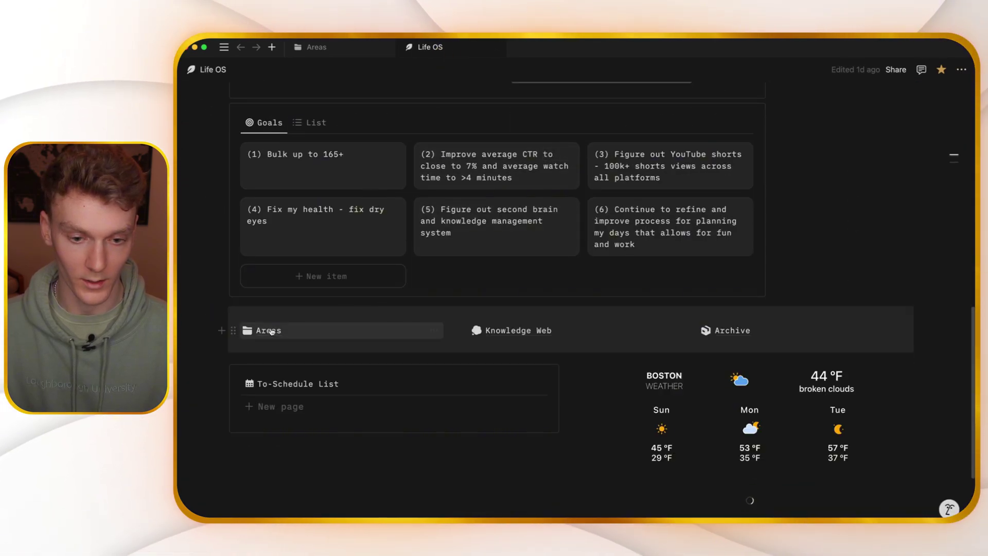
pyautogui.click(260, 329)
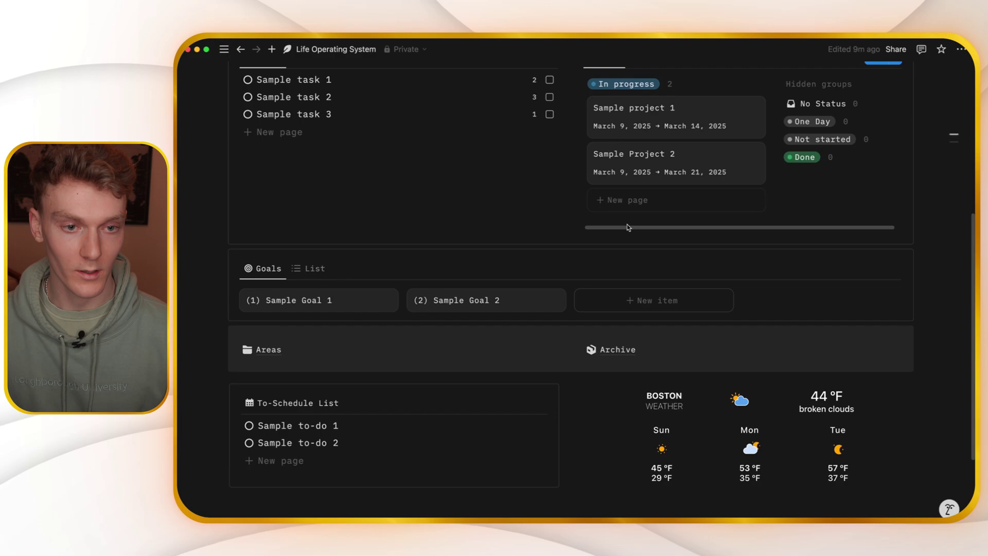
pyautogui.scroll(-1, 627, 227)
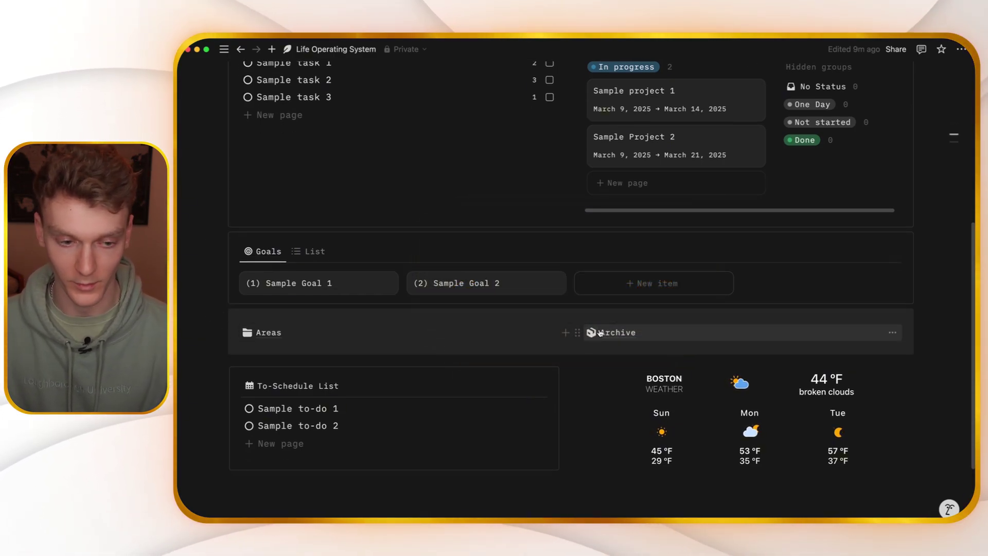
pyautogui.scroll(1, 425, 331)
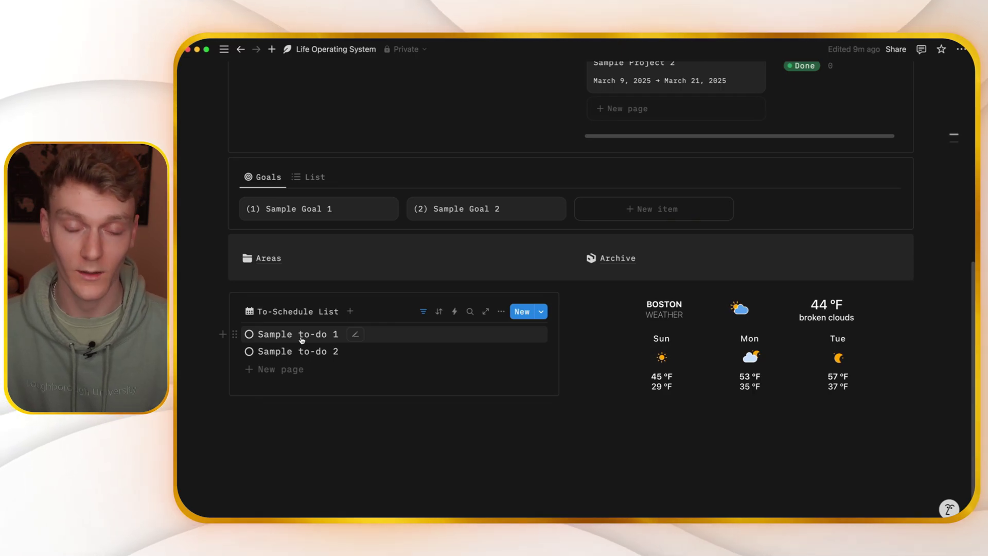
pyautogui.click(302, 337)
pyautogui.click(275, 289)
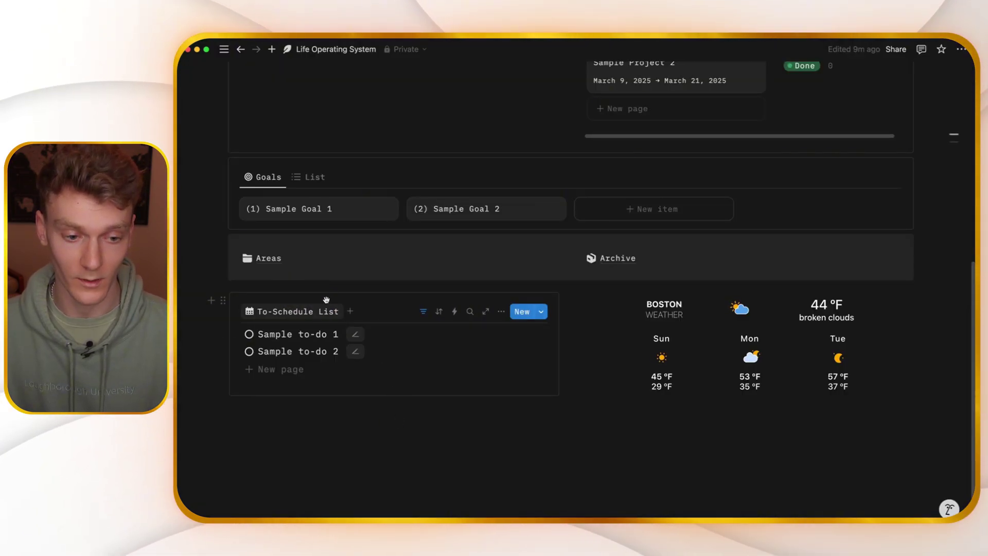
pyautogui.scroll(4, 587, 353)
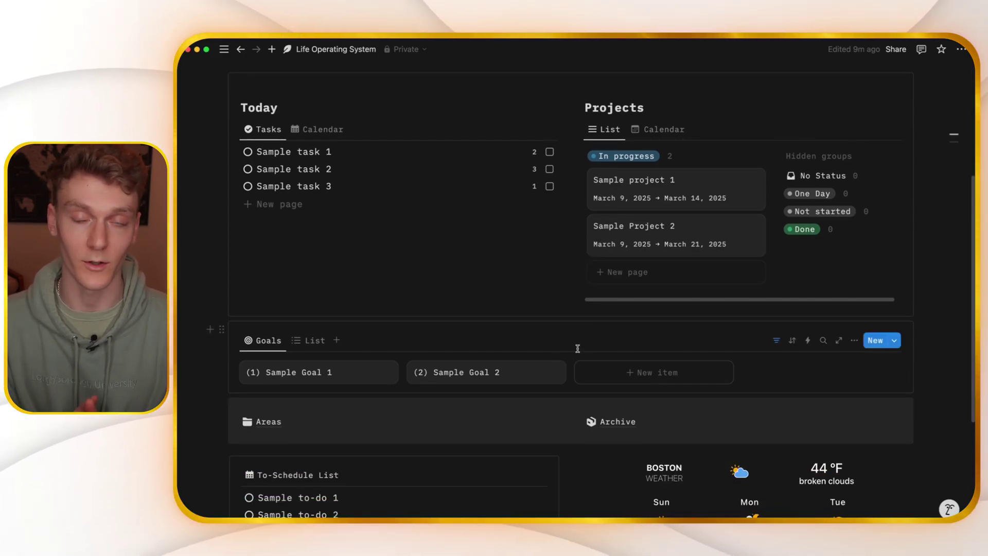
pyautogui.scroll(-2, 554, 249)
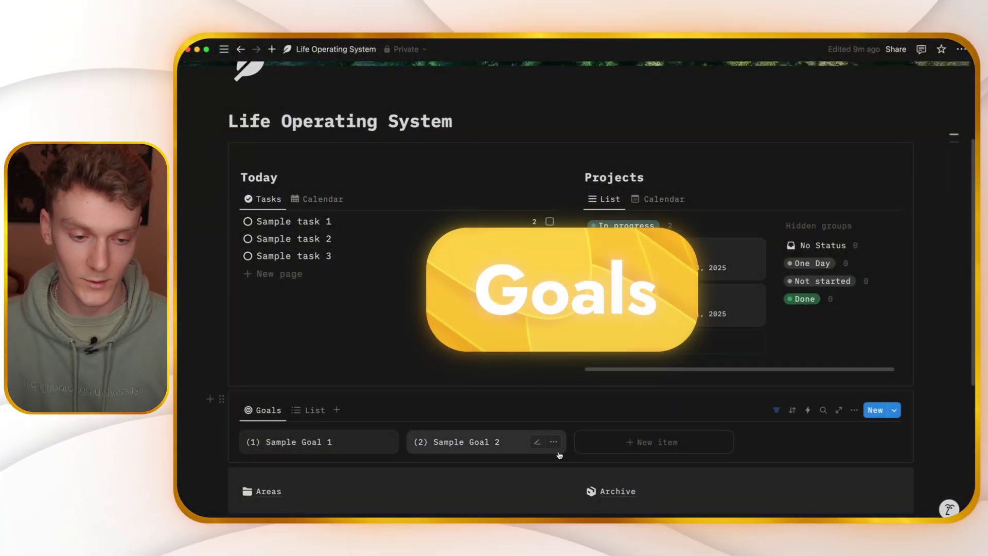
# Step: Preview Sample Goal 1 and Sample Goal 2 in the Goals section
pyautogui.click(326, 444)
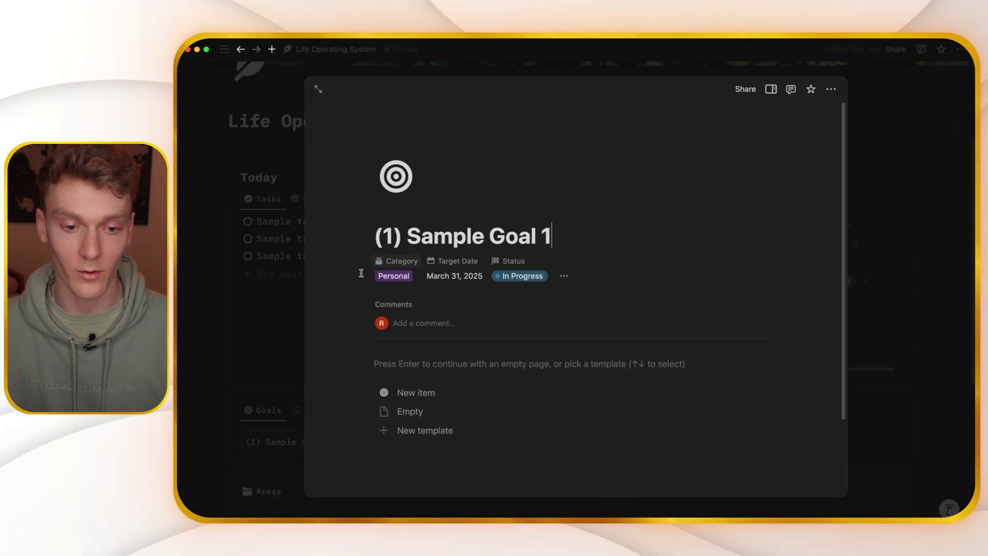
pyautogui.press('Escape')
pyautogui.click(449, 446)
pyautogui.click(246, 323)
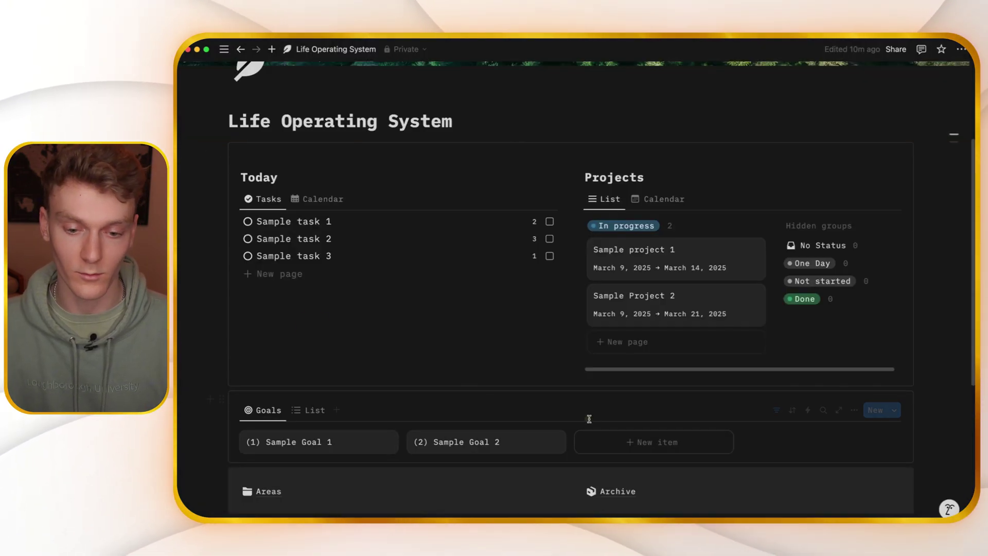
# Step: Add goal '(3) Post 10 videos' due March 31, 2025 under YouTube, then start In progress project 'Improv'
pyautogui.click(596, 441)
pyautogui.write('(3) Post 10 videos')
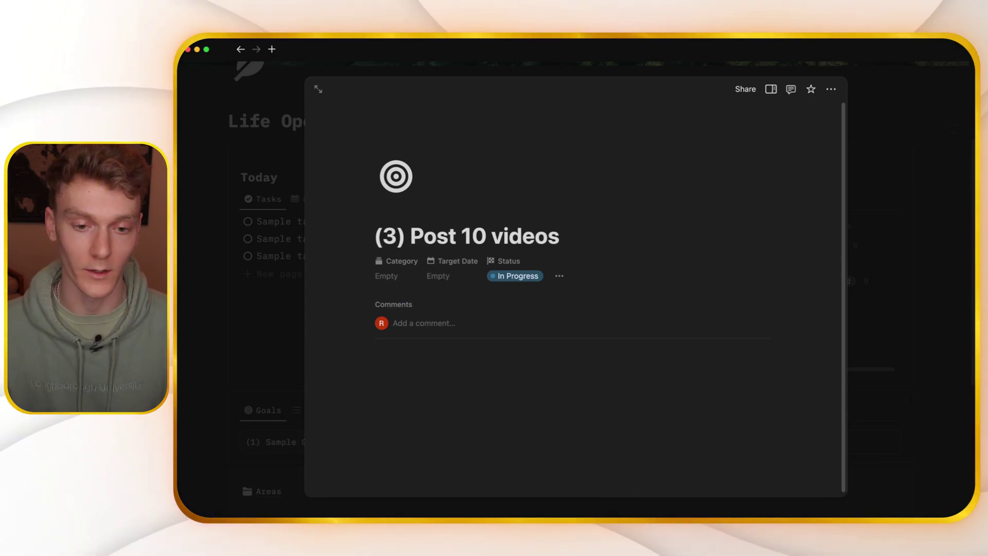
pyautogui.click(403, 279)
pyautogui.click(448, 265)
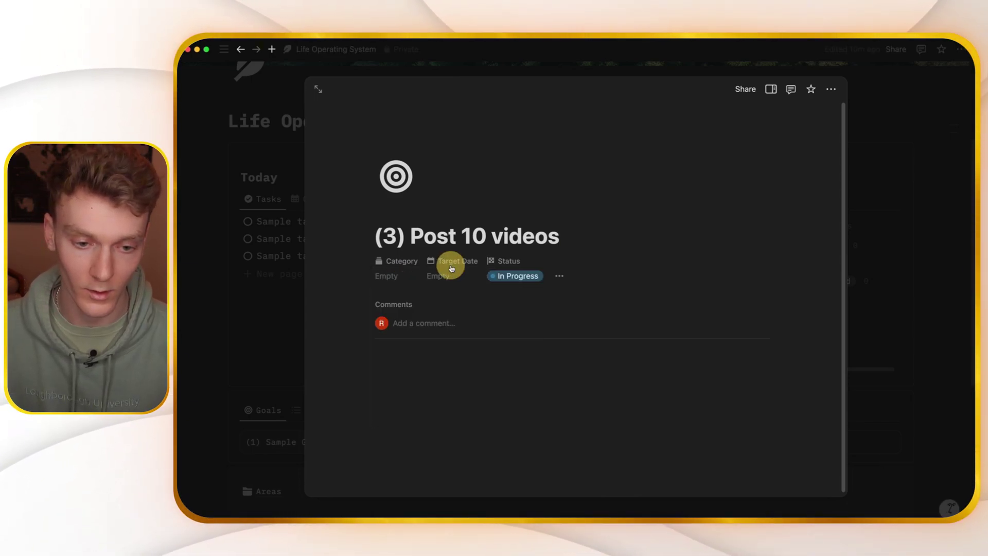
pyautogui.click(448, 275)
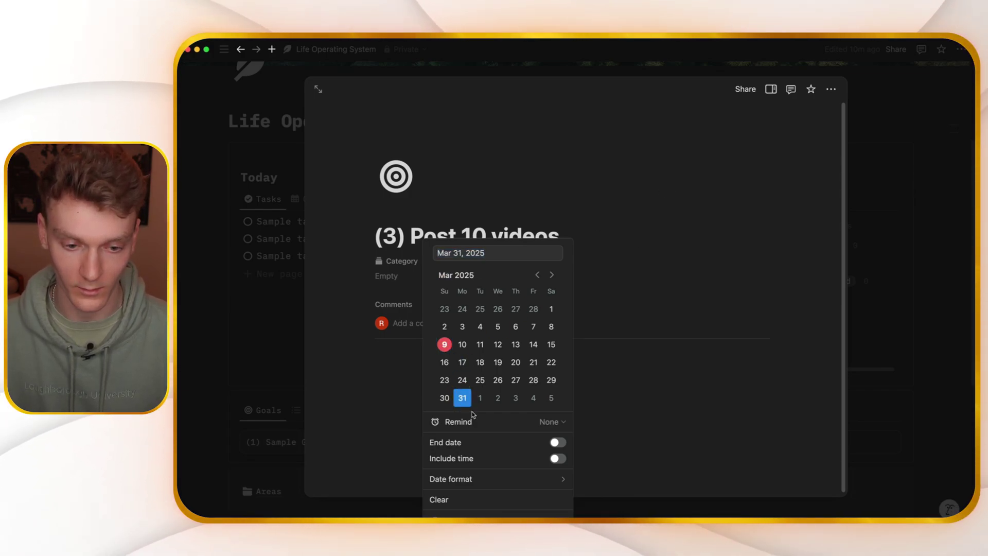
pyautogui.click(673, 267)
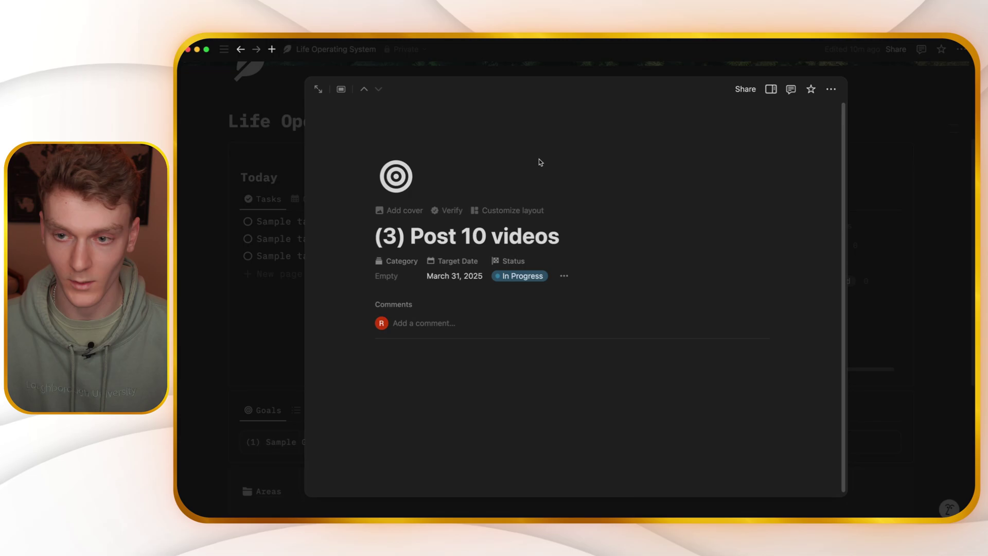
pyautogui.click(387, 276)
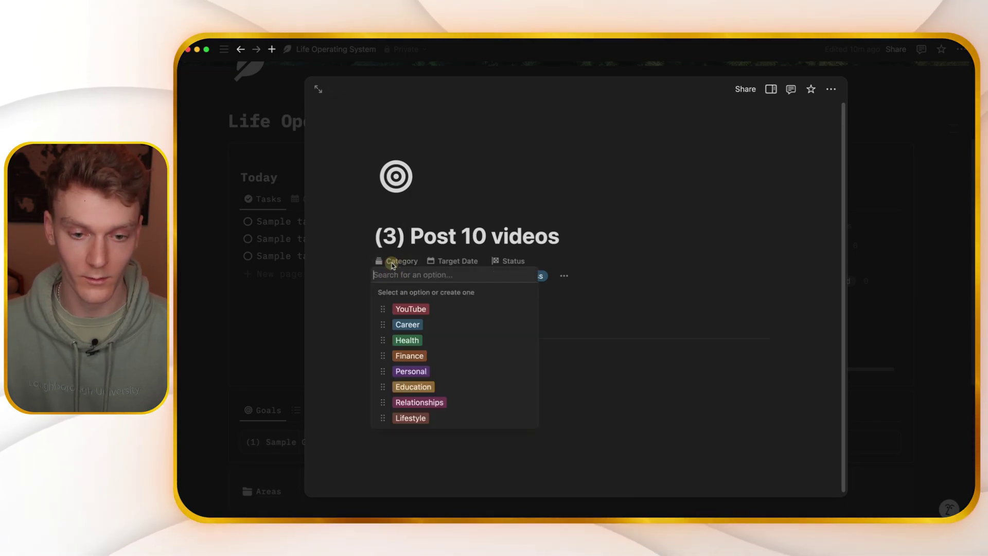
pyautogui.click(411, 308)
pyautogui.click(589, 165)
pyautogui.click(244, 239)
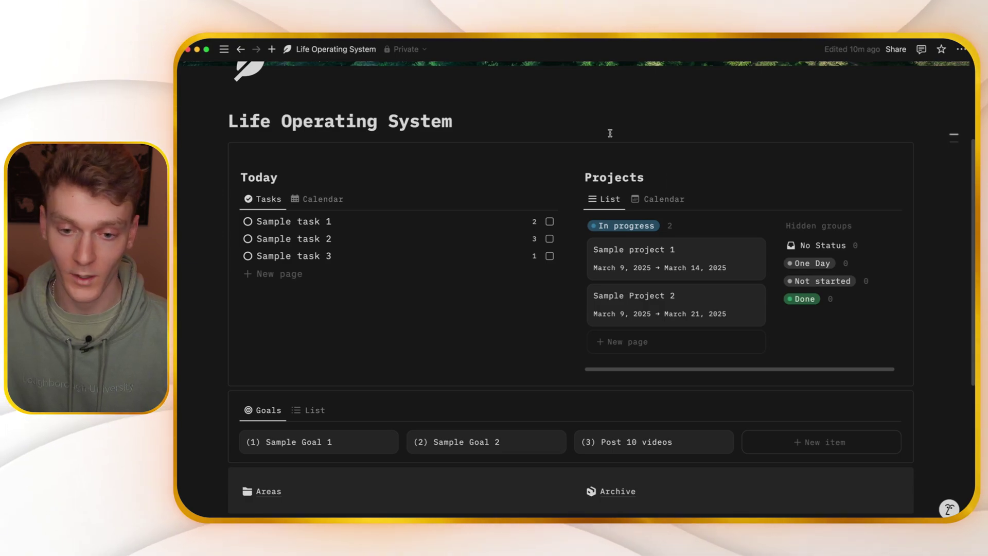
pyautogui.click(632, 341)
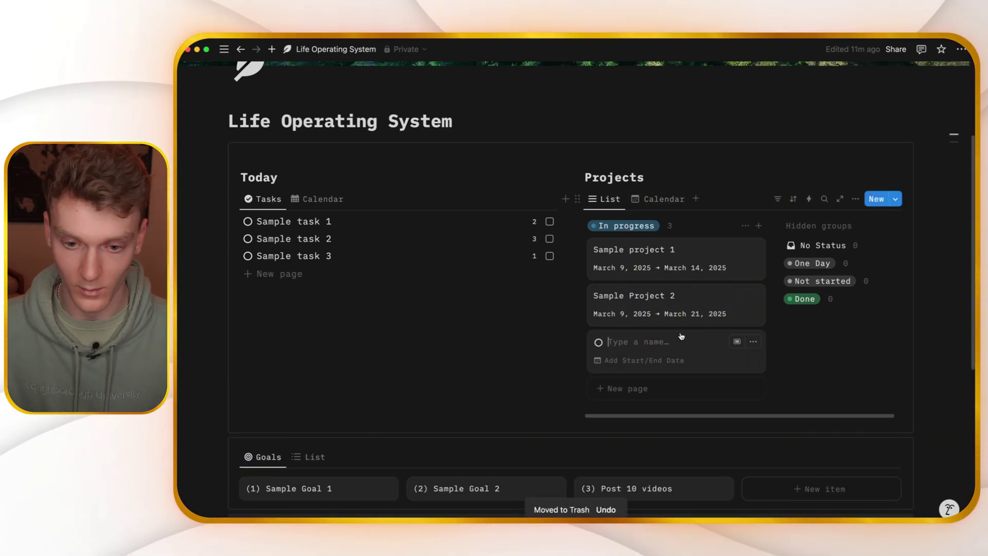
pyautogui.write('Impr')
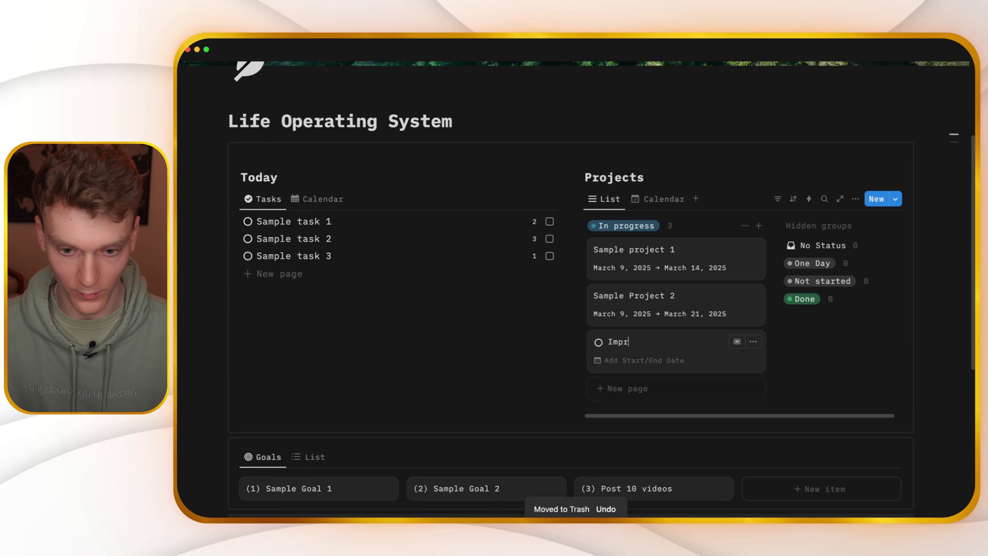
pyautogui.write('ove process for writ video')
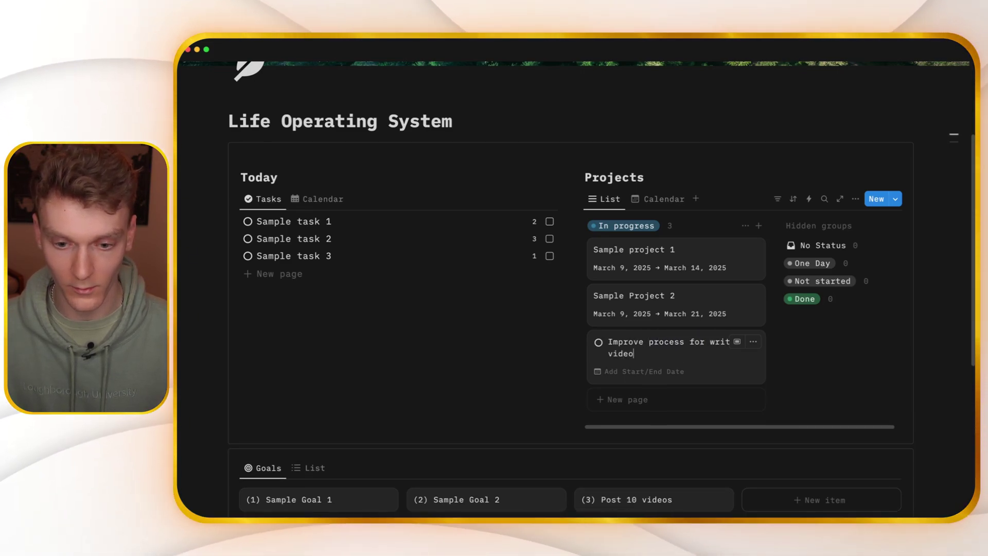
# Step: Give the new project a March 10–15, 2025 date range and begin linking it to a goal
pyautogui.click(737, 341)
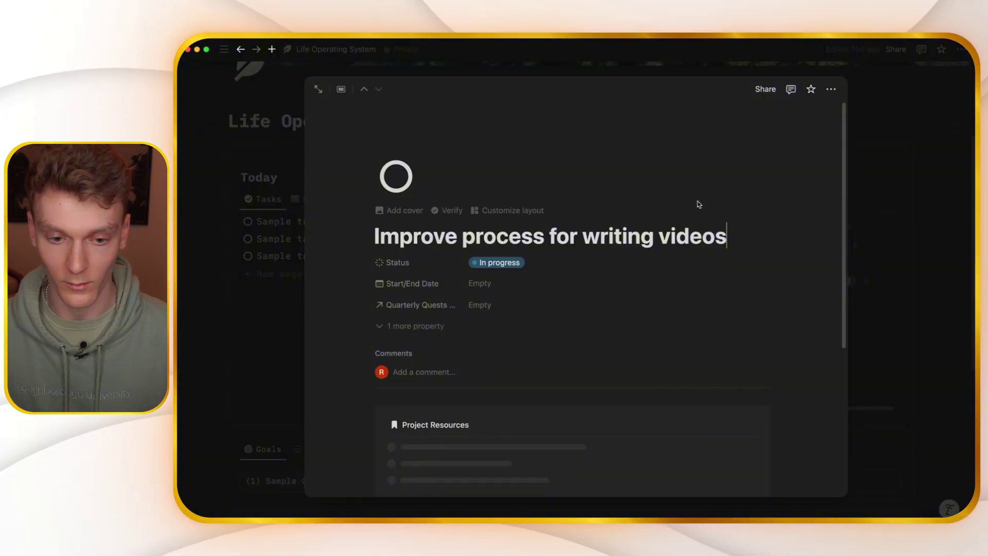
pyautogui.click(489, 243)
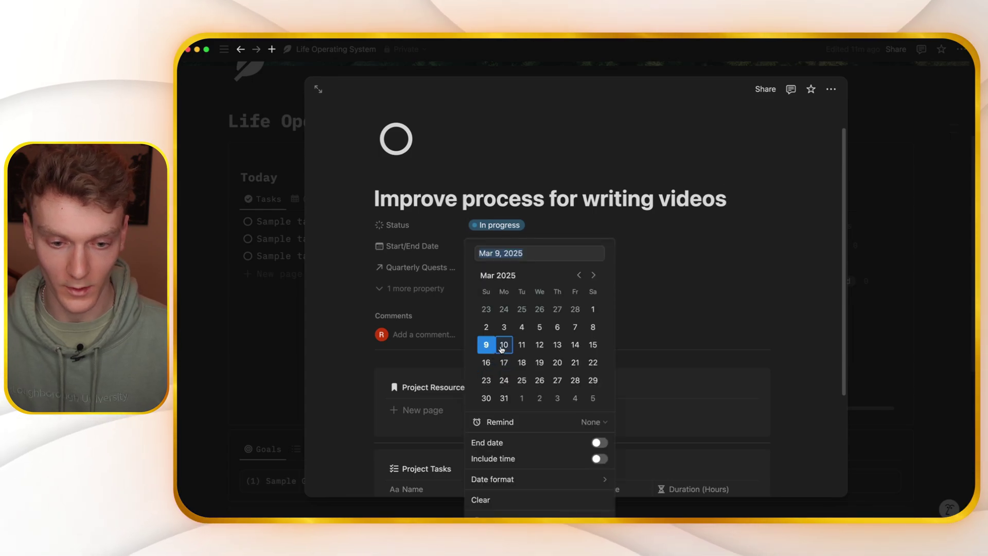
pyautogui.click(503, 347)
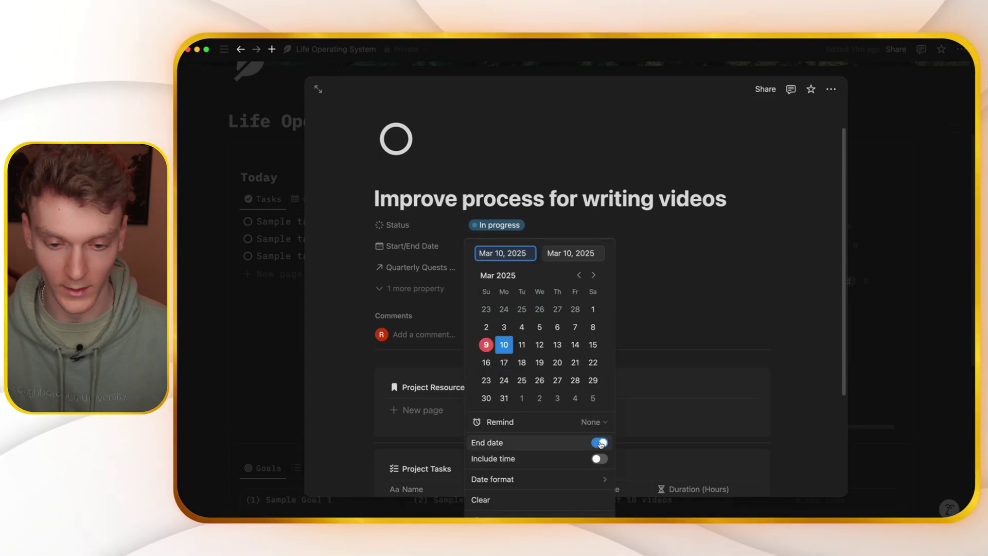
pyautogui.click(593, 344)
pyautogui.click(764, 275)
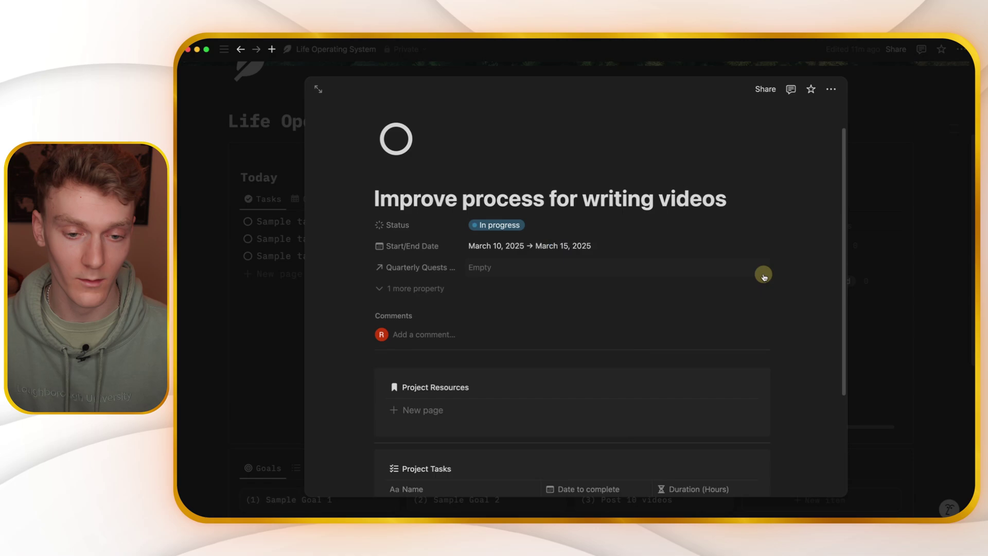
pyautogui.click(616, 268)
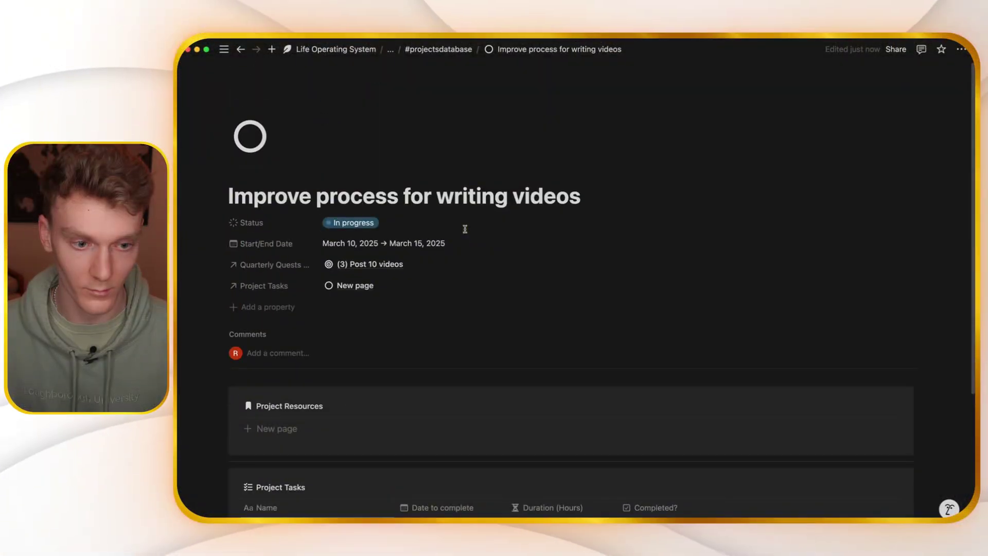
# Step: Add a Project Tasks row named 'Test out different writing systems / processes'
pyautogui.scroll(-3, 457, 185)
pyautogui.click(342, 395)
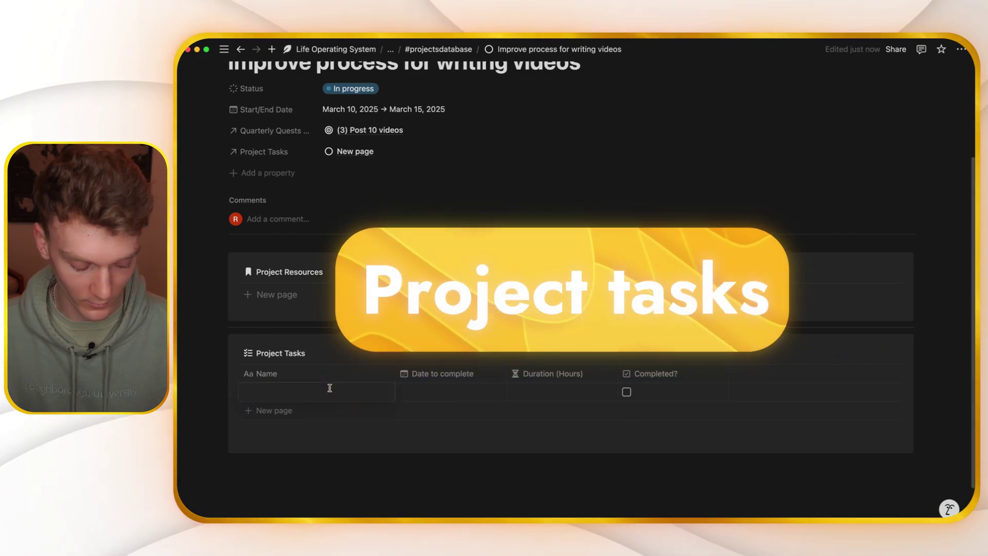
pyautogui.write('Res')
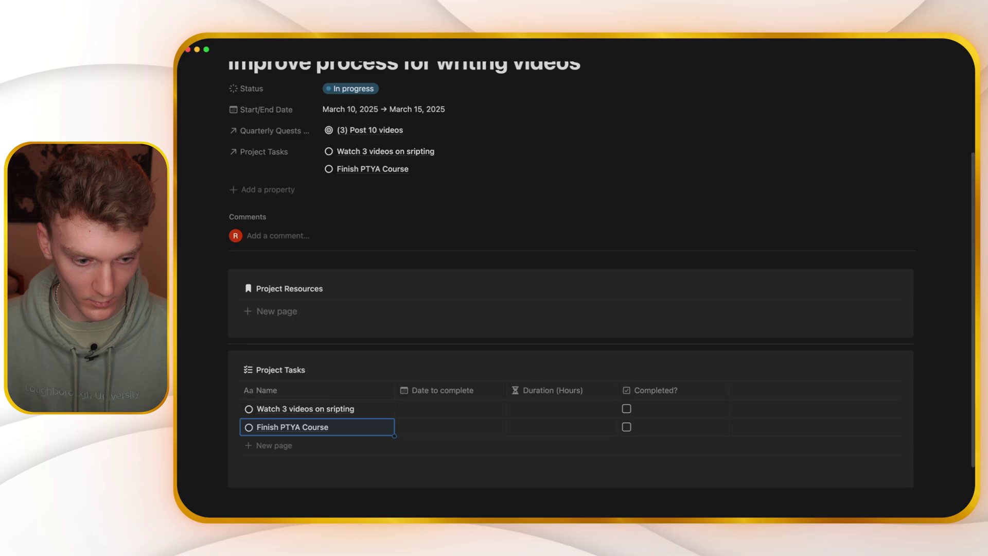
pyautogui.scroll(2, 395, 345)
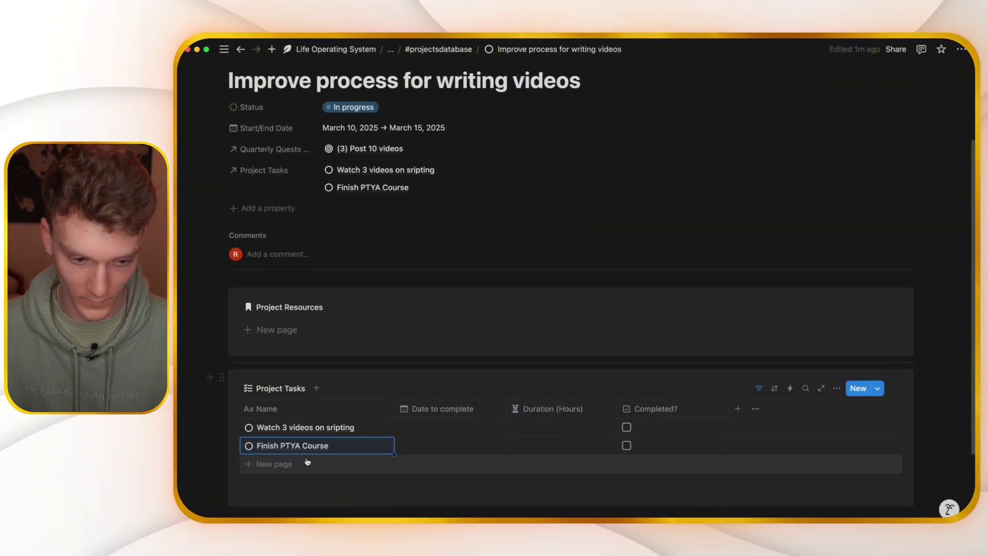
pyautogui.click(302, 466)
pyautogui.write('Test out di')
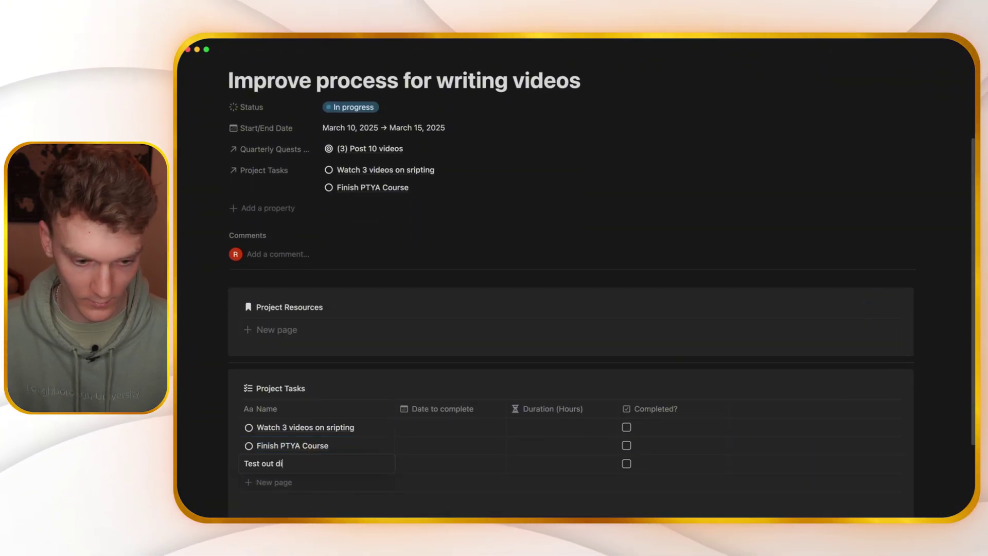
pyautogui.write('fferent writing systems / processes')
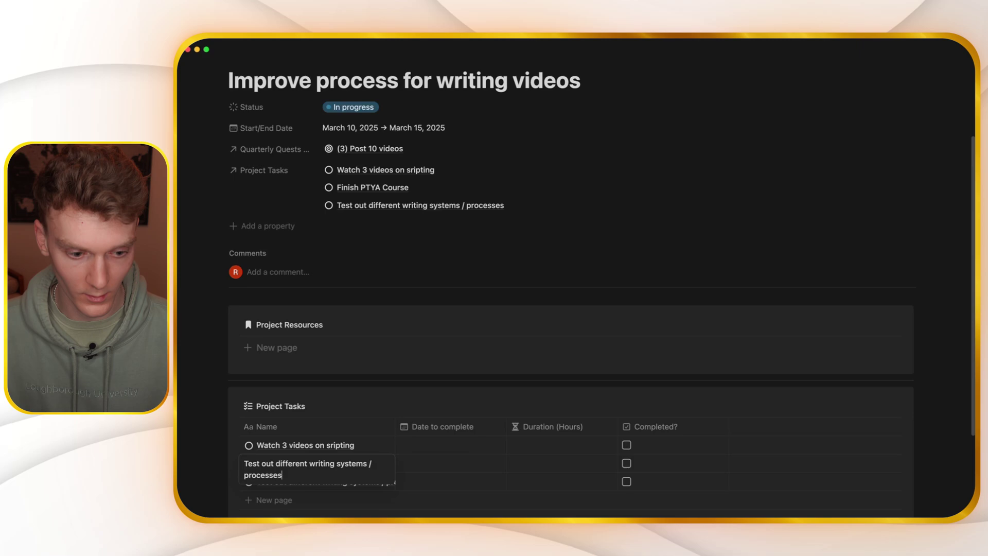
pyautogui.press('Escape')
pyautogui.scroll(-2, 391, 278)
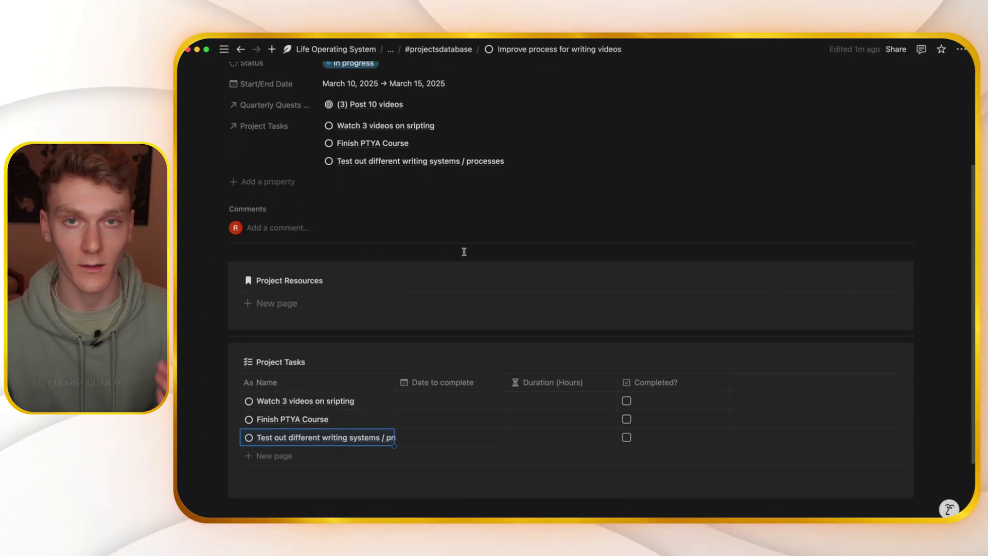
# Step: Date the writing-systems task March 15 and give the first task a 2-hour duration
pyautogui.click(439, 412)
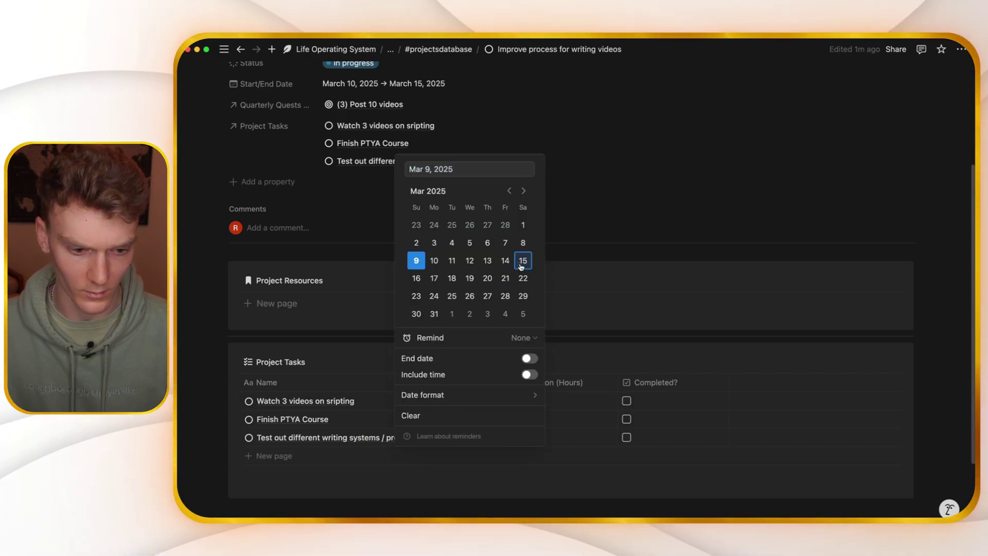
pyautogui.click(521, 265)
pyautogui.click(626, 286)
pyautogui.click(557, 399)
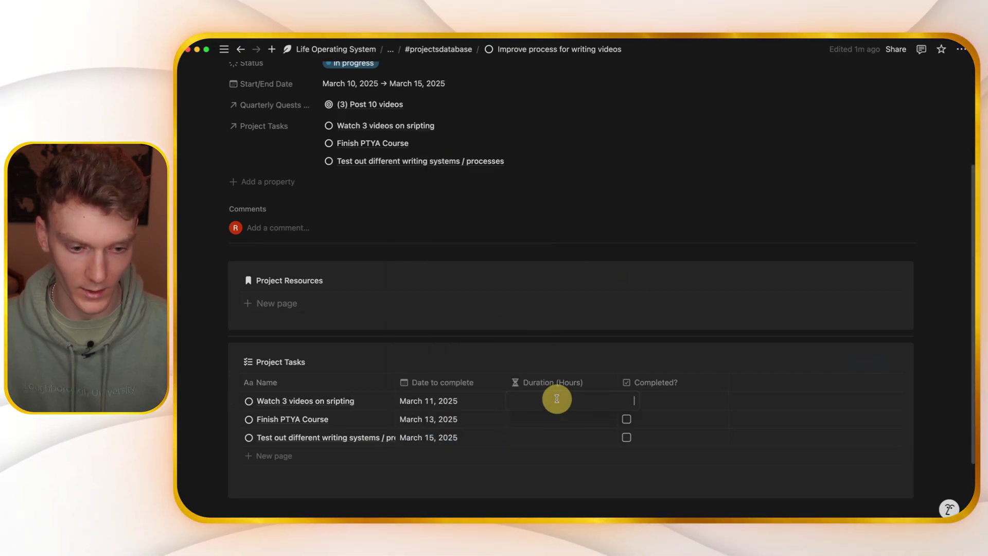
pyautogui.write('2')
pyautogui.click(569, 320)
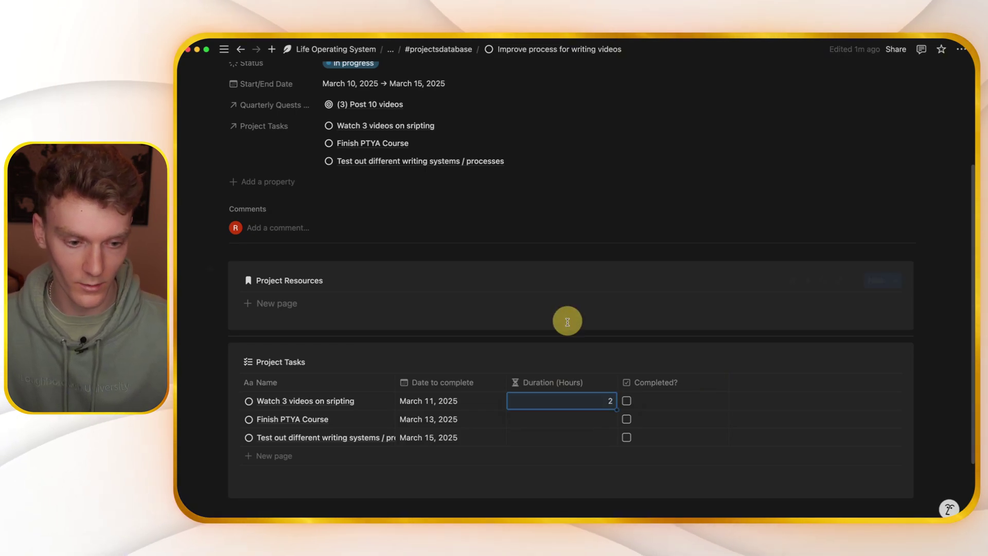
pyautogui.click(536, 426)
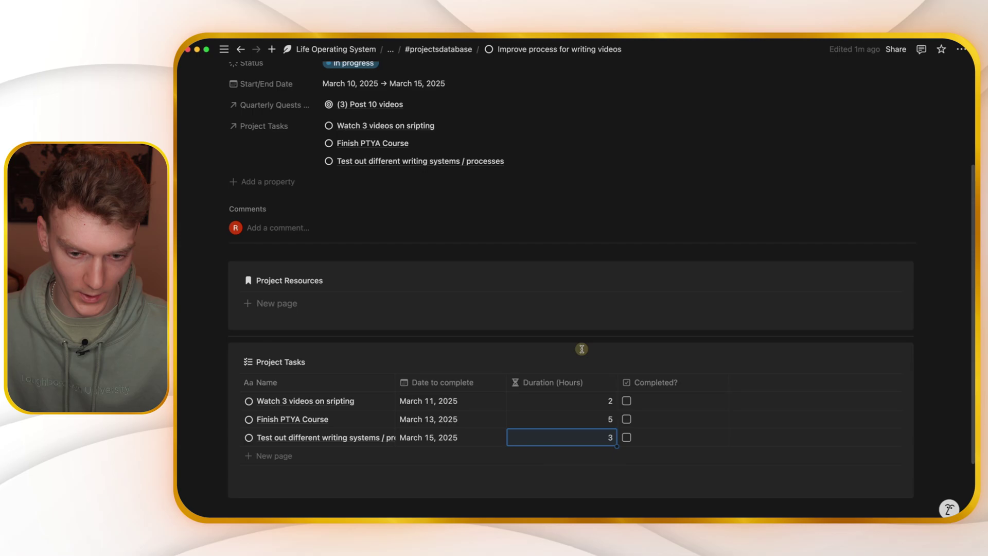
# Step: Move Watch 3 videos on sripting to March 9, then return to the Life Operating System dashboard
pyautogui.click(429, 400)
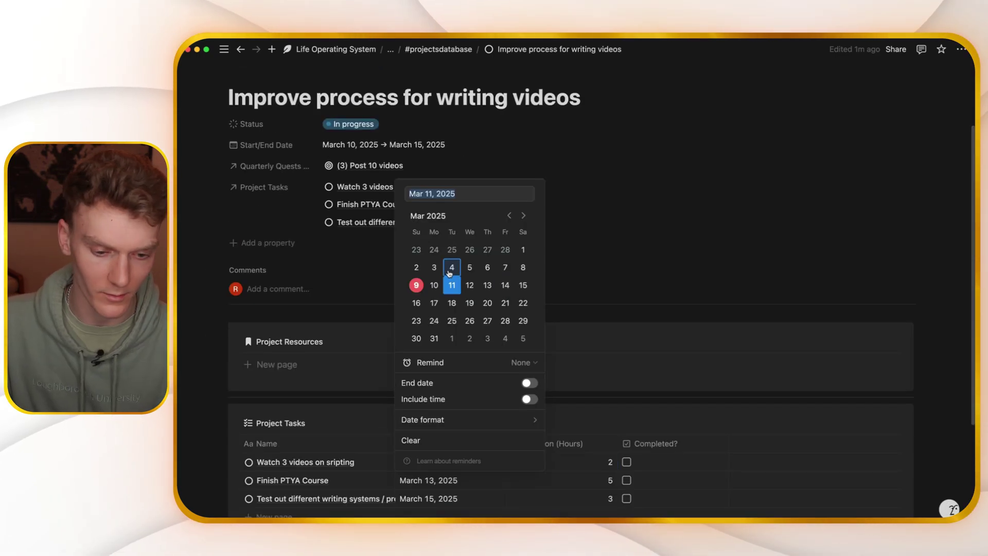
pyautogui.click(416, 285)
pyautogui.click(597, 170)
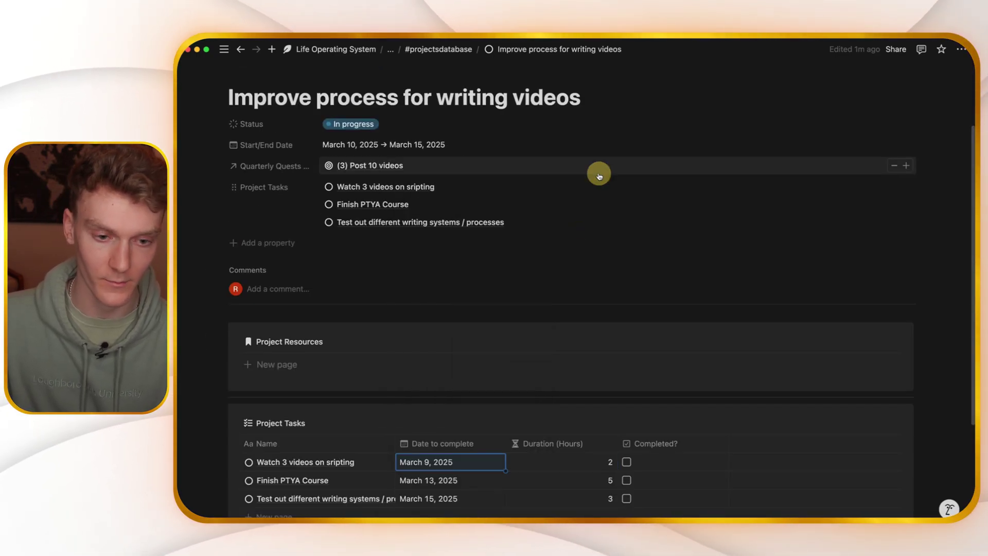
pyautogui.scroll(1, 590, 170)
pyautogui.click(438, 49)
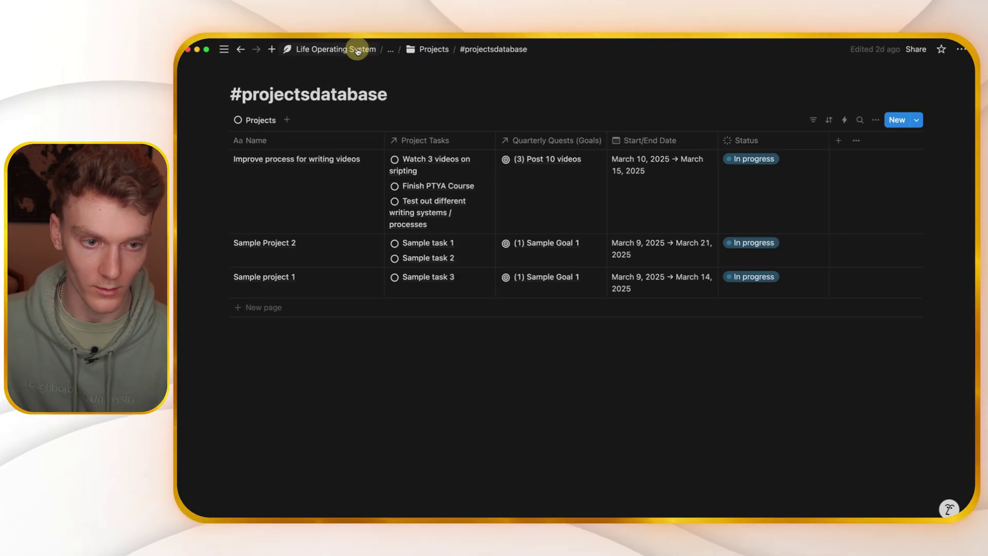
pyautogui.click(352, 49)
pyautogui.scroll(-2, 617, 125)
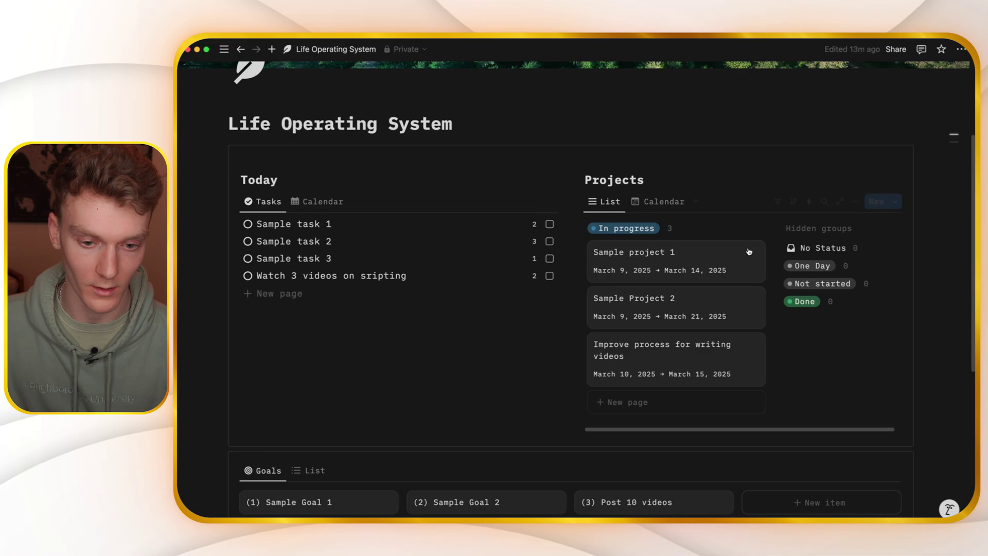
# Step: Show the Today tasks as a calendar and drag Watch 3 videos on scripting to March 11
pyautogui.click(330, 276)
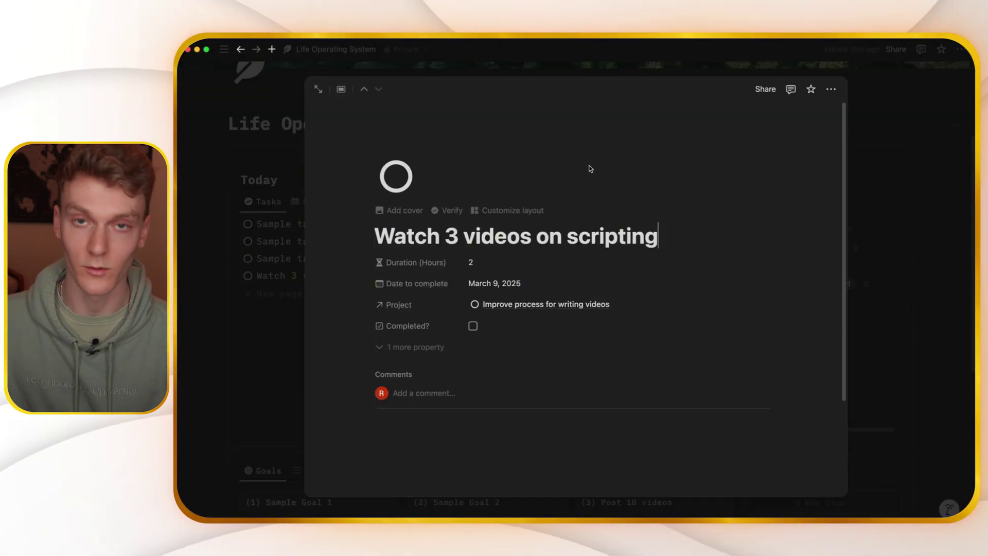
pyautogui.click(252, 222)
pyautogui.click(317, 201)
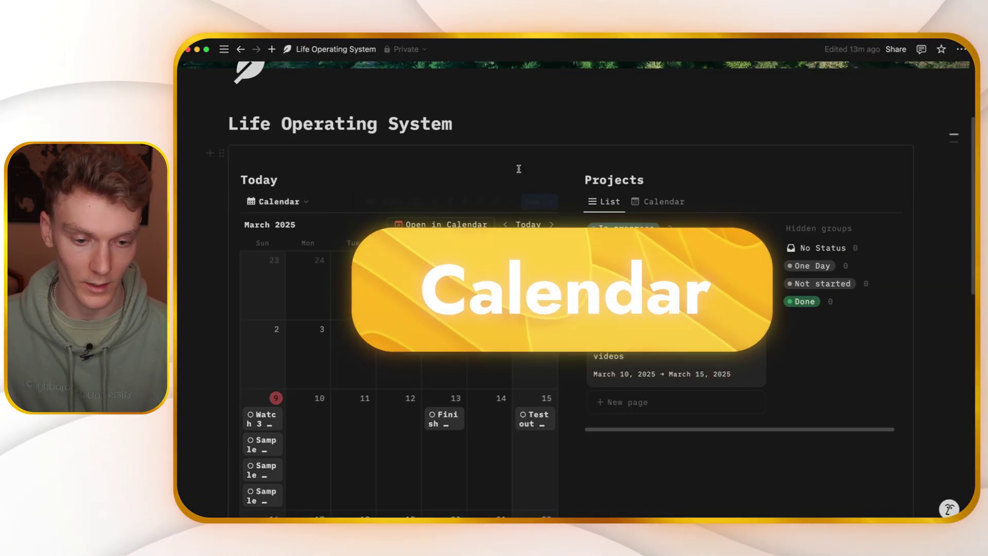
pyautogui.scroll(-1, 474, 362)
pyautogui.scroll(-2, 474, 362)
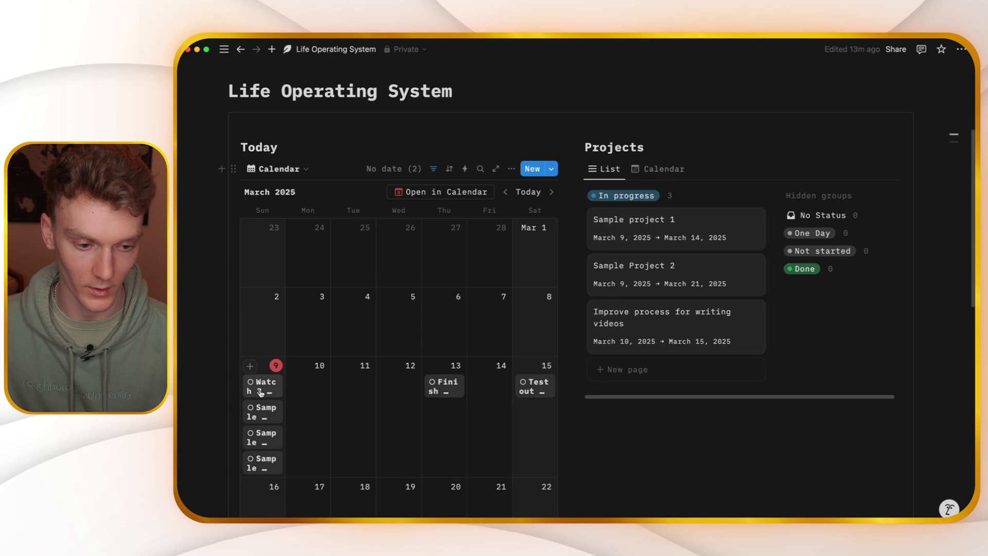
pyautogui.moveTo(260, 393); pyautogui.dragTo(342, 384)
# Step: Drag Watch 3 videos back to March 9 and show the projects on a month calendar
pyautogui.click(278, 169)
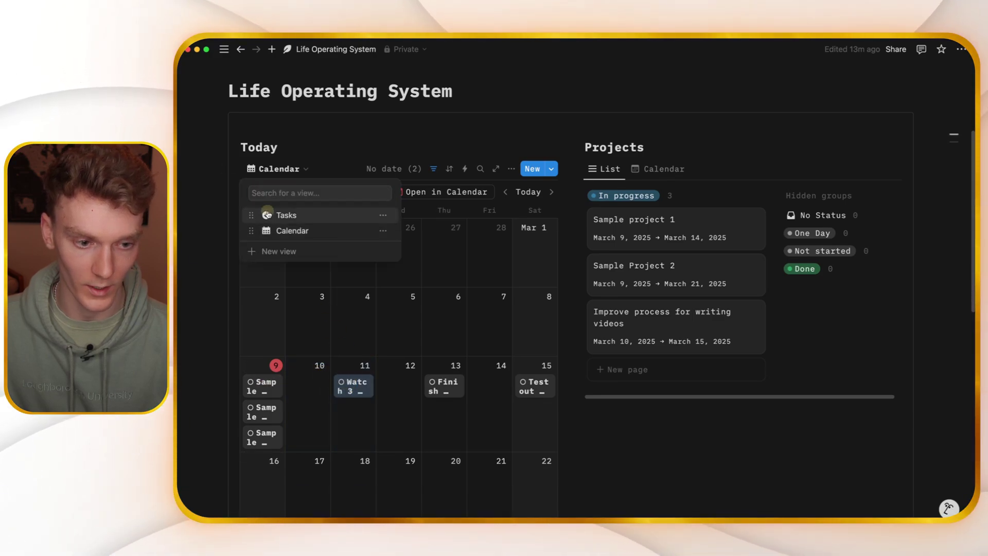
pyautogui.click(267, 214)
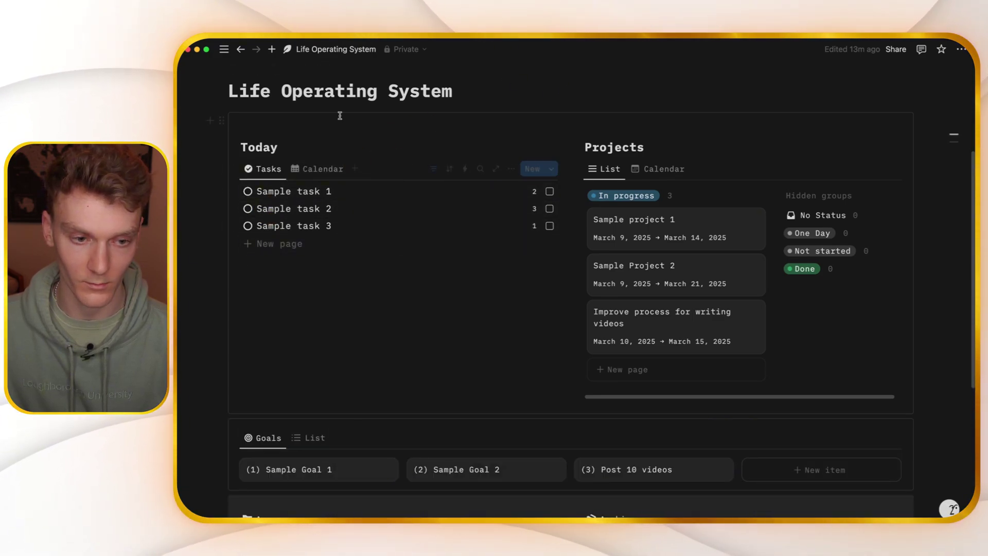
pyautogui.click(301, 165)
pyautogui.moveTo(290, 379); pyautogui.dragTo(267, 379)
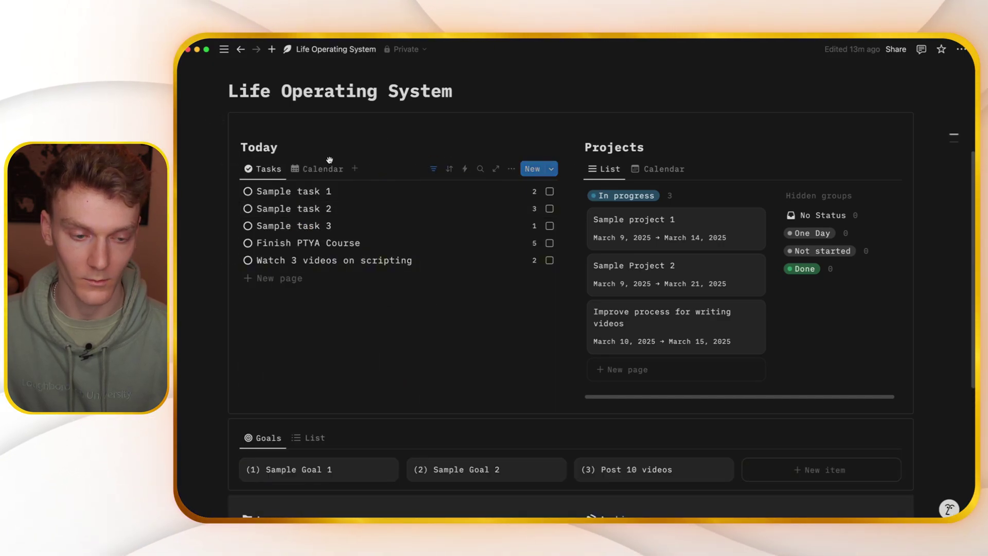
pyautogui.click(663, 169)
pyautogui.scroll(-2, 769, 278)
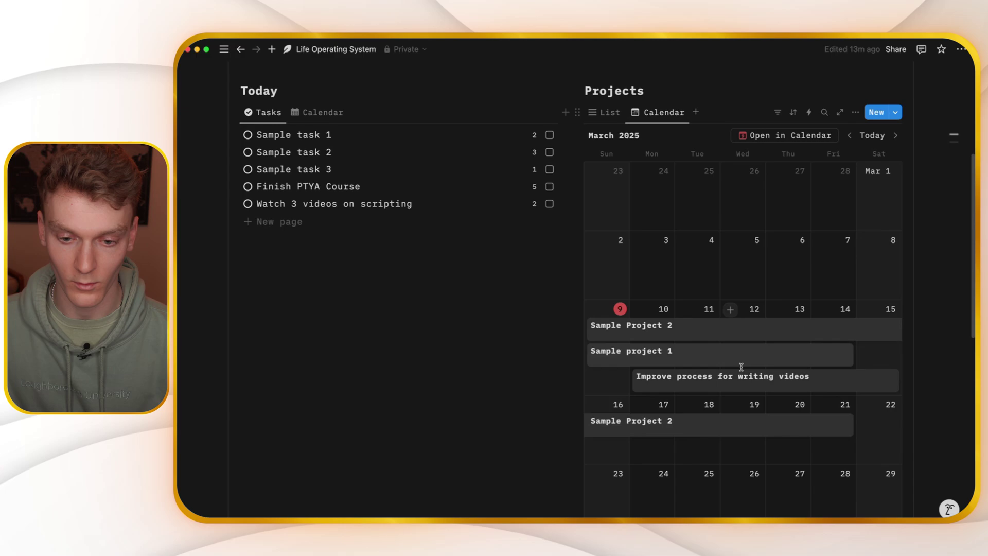
# Step: Scroll up the dashboard toward Sample task 2 and the Projects March 2025 calendar
pyautogui.scroll(1, 751, 170)
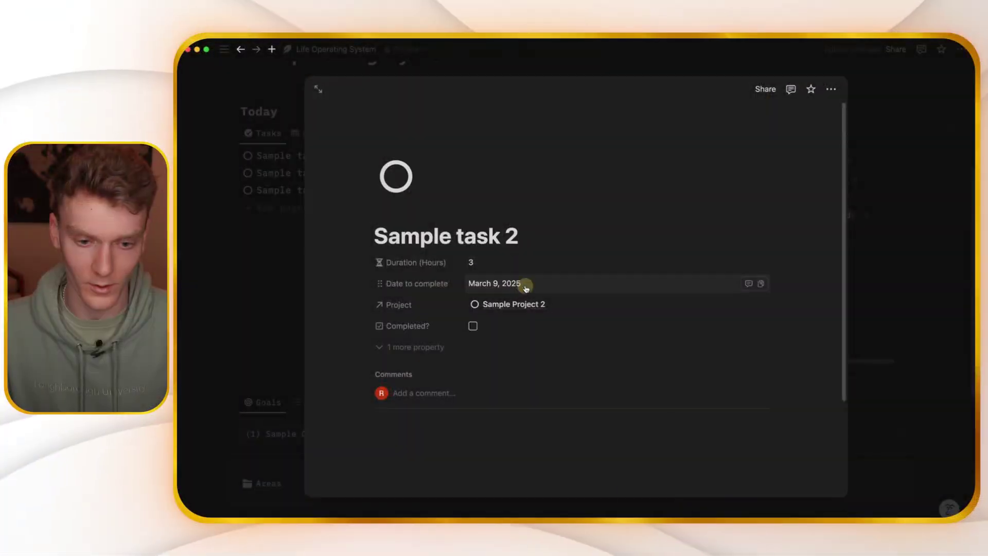
# Step: Close Sample task 2 with March 9 kept, then move a card on the Today calendar
pyautogui.click(525, 284)
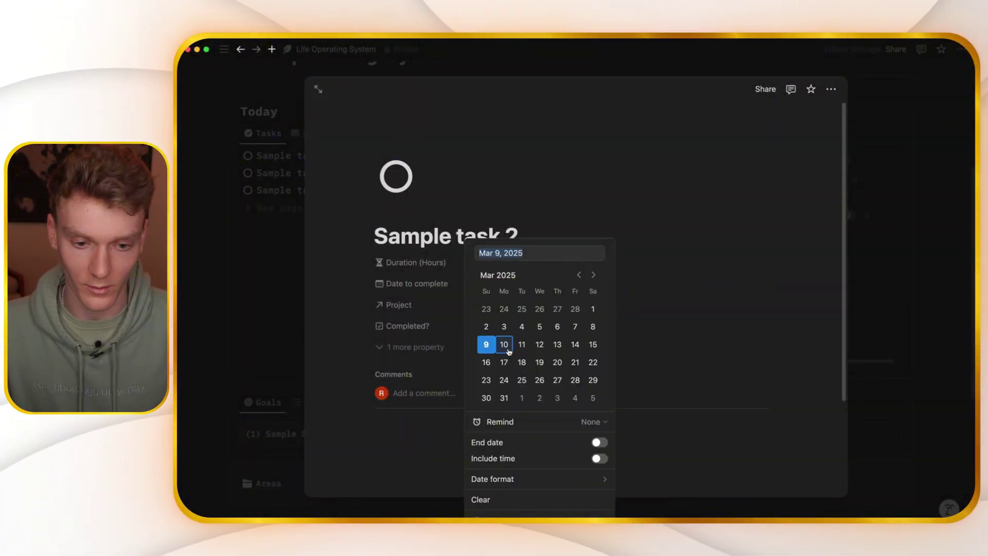
pyautogui.click(353, 278)
pyautogui.click(247, 212)
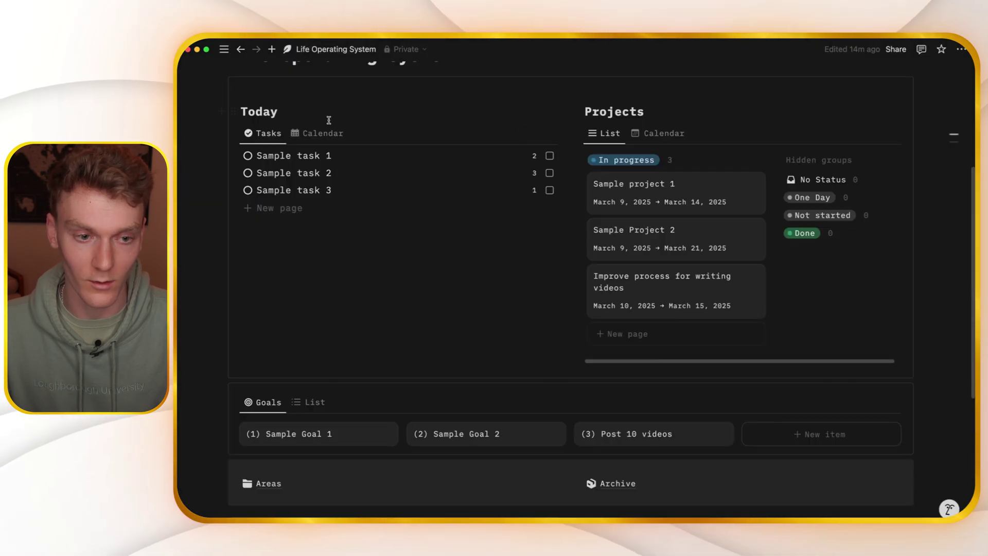
pyautogui.click(323, 132)
pyautogui.moveTo(262, 376)
pyautogui.mouseDown()
pyautogui.moveTo(331, 437)
pyautogui.moveTo(276, 389)
pyautogui.mouseUp()
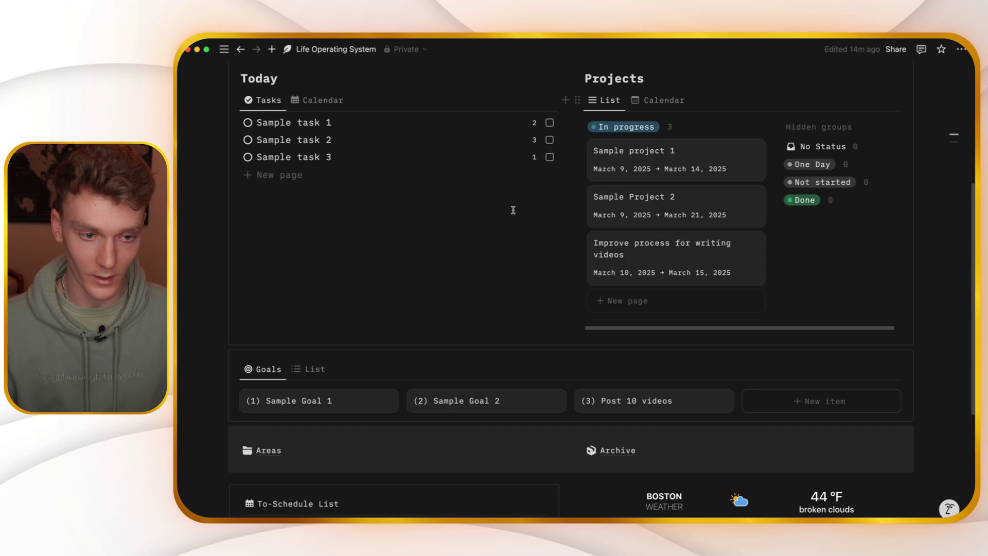
pyautogui.click(380, 176)
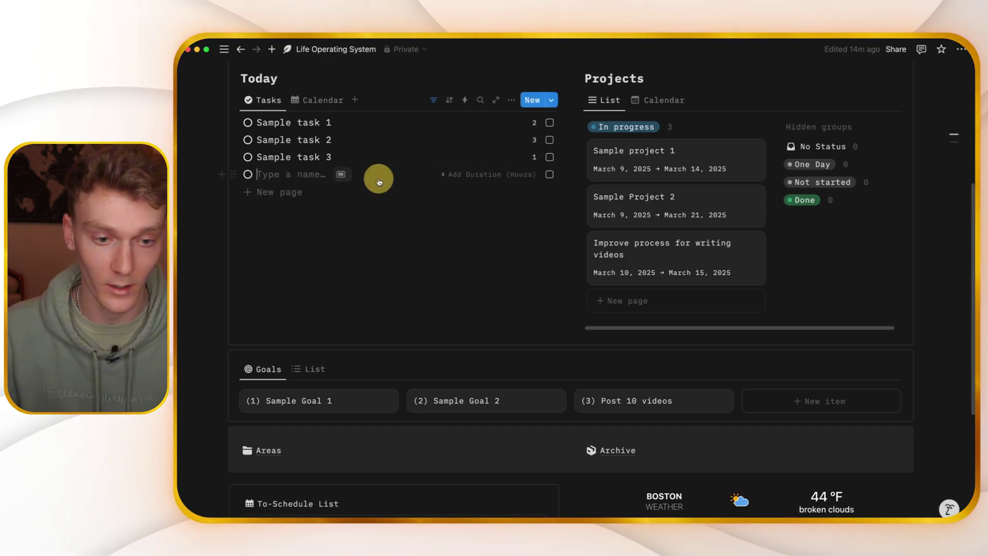
pyautogui.click(534, 101)
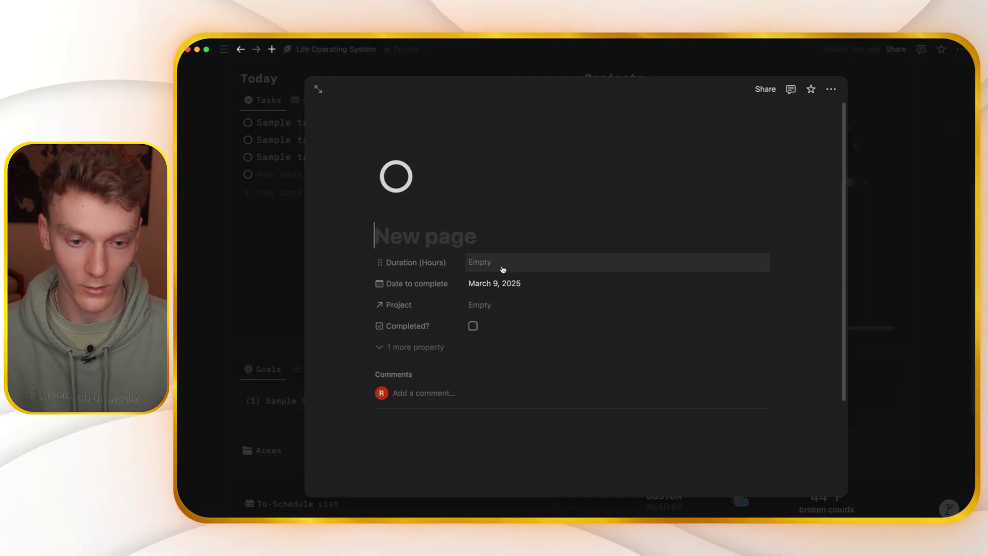
pyautogui.click(517, 289)
pyautogui.click(446, 310)
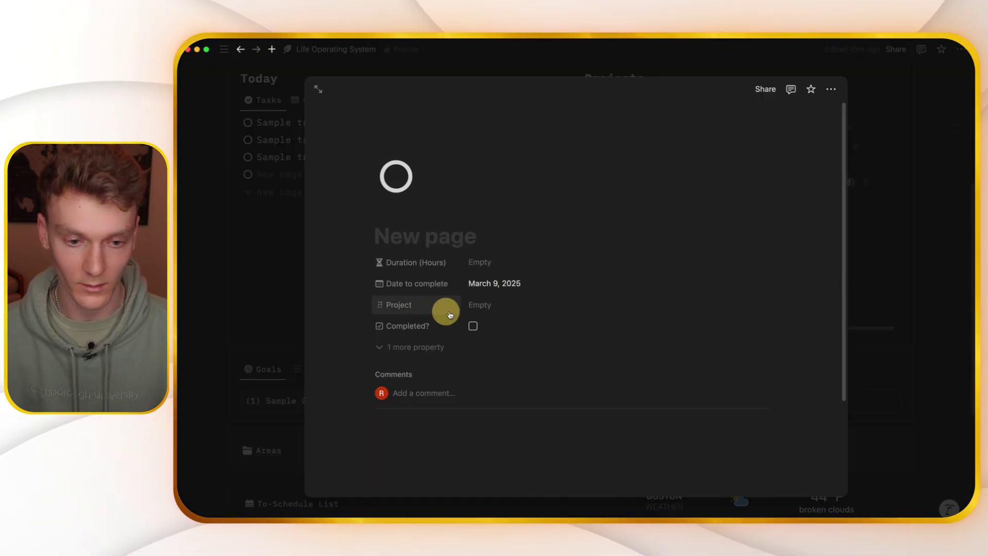
pyautogui.click(492, 259)
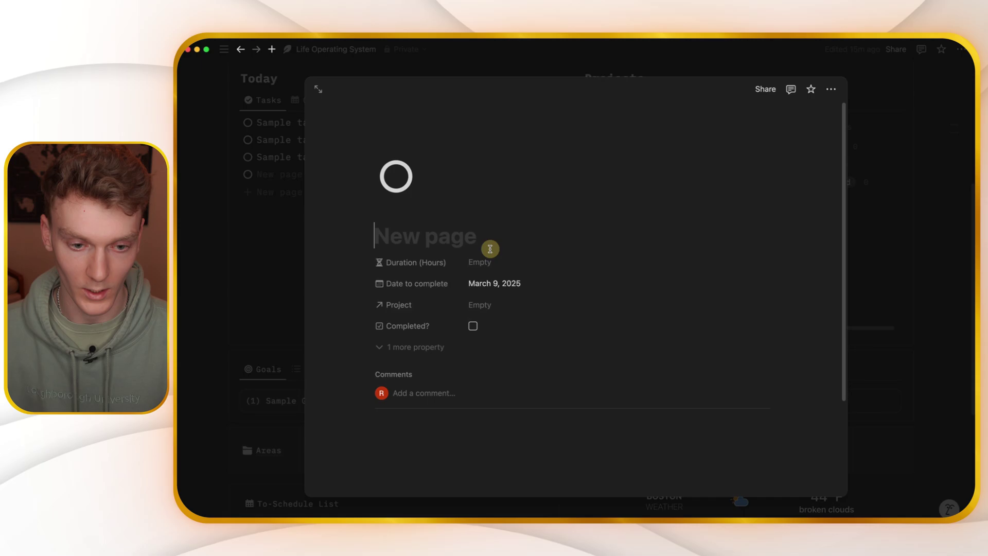
pyautogui.click(831, 89)
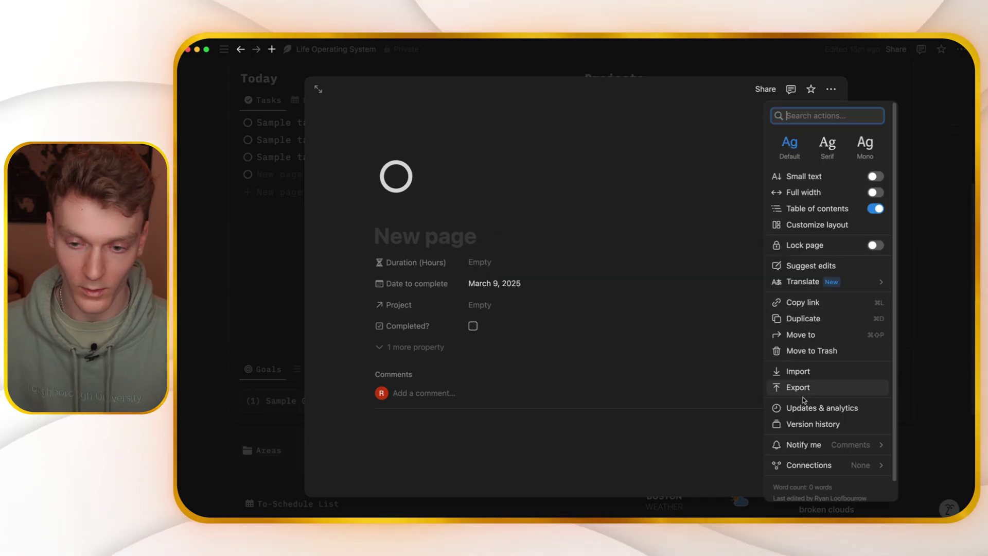
pyautogui.click(805, 347)
pyautogui.scroll(-3, 522, 199)
pyautogui.scroll(-3, 521, 199)
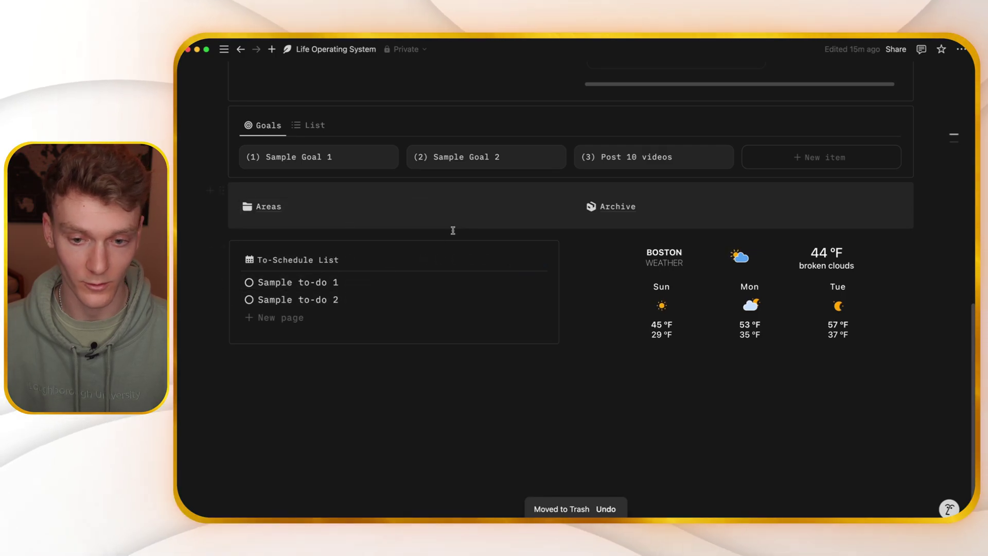
pyautogui.scroll(3, 463, 222)
pyautogui.scroll(-3, 489, 216)
# Step: Add a To-Schedule entry titled 'Task 3' with a Duration of 3 hours
pyautogui.click(319, 317)
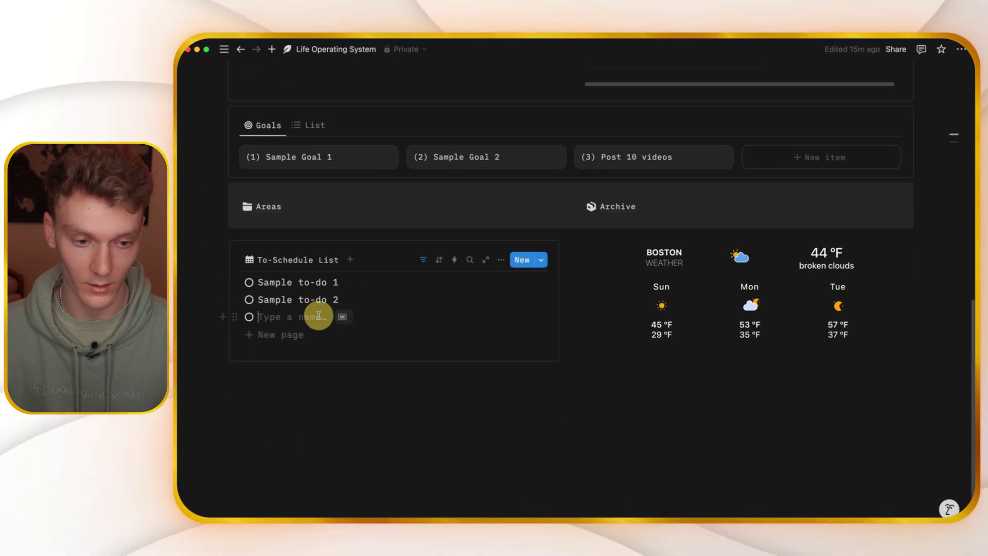
pyautogui.click(343, 317)
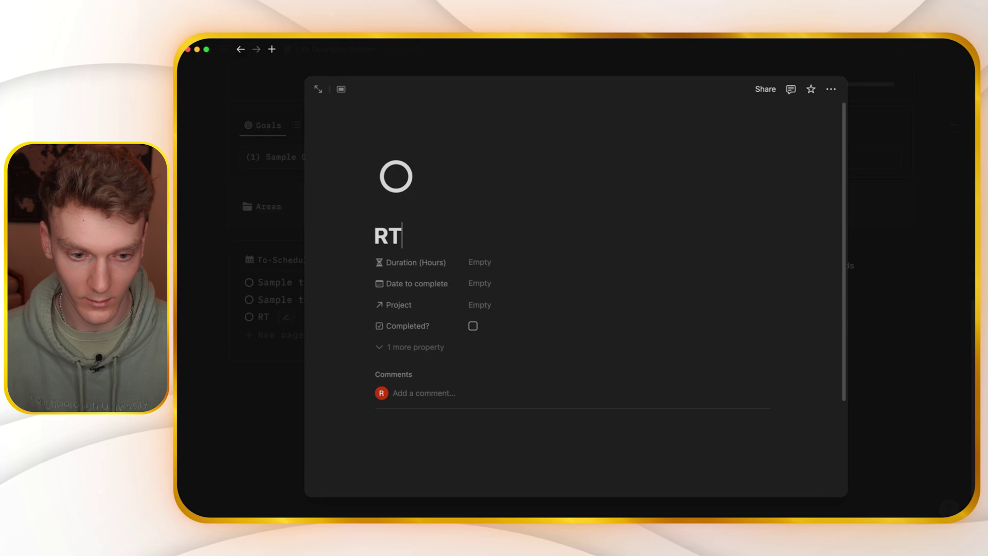
pyautogui.write('Task 3')
pyautogui.click(504, 263)
pyautogui.write('3')
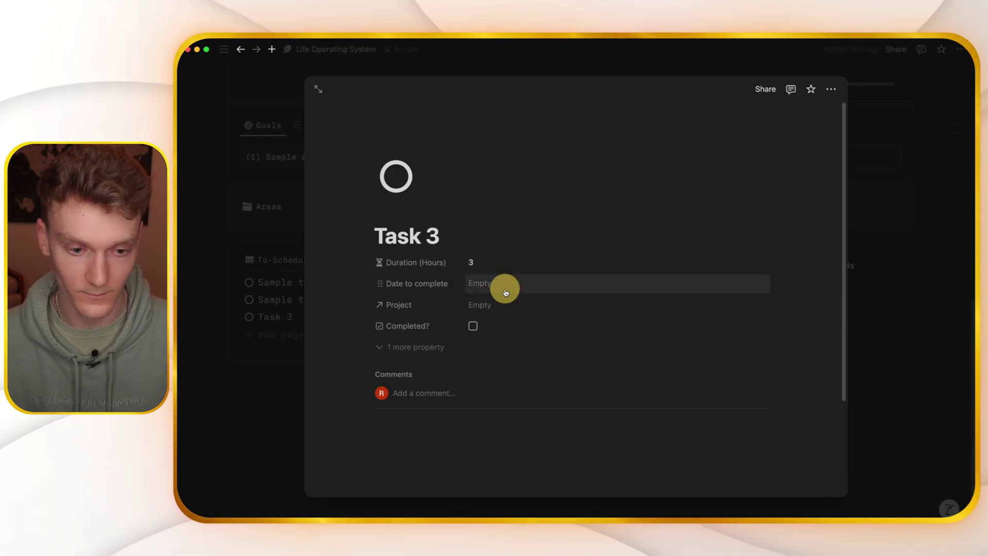
pyautogui.click(484, 305)
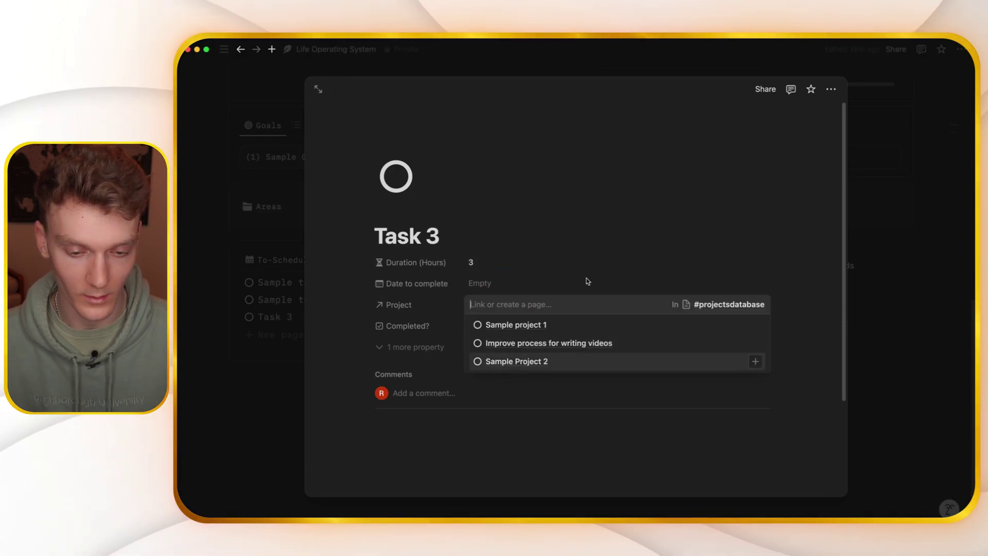
pyautogui.click(530, 241)
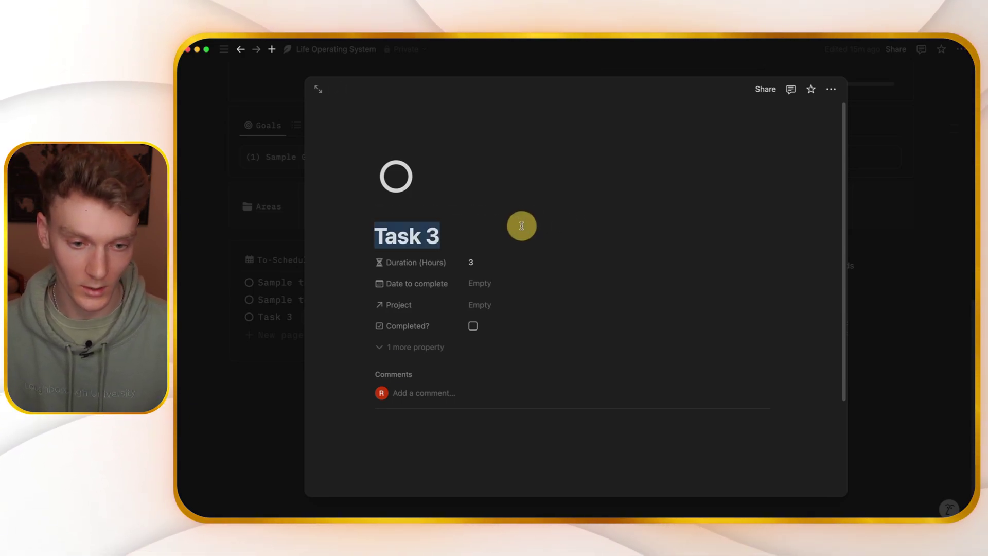
# Step: Rename the entry 'Go to the dentist' and set its completion date to March 14, 2025
pyautogui.write('Go to the dentist')
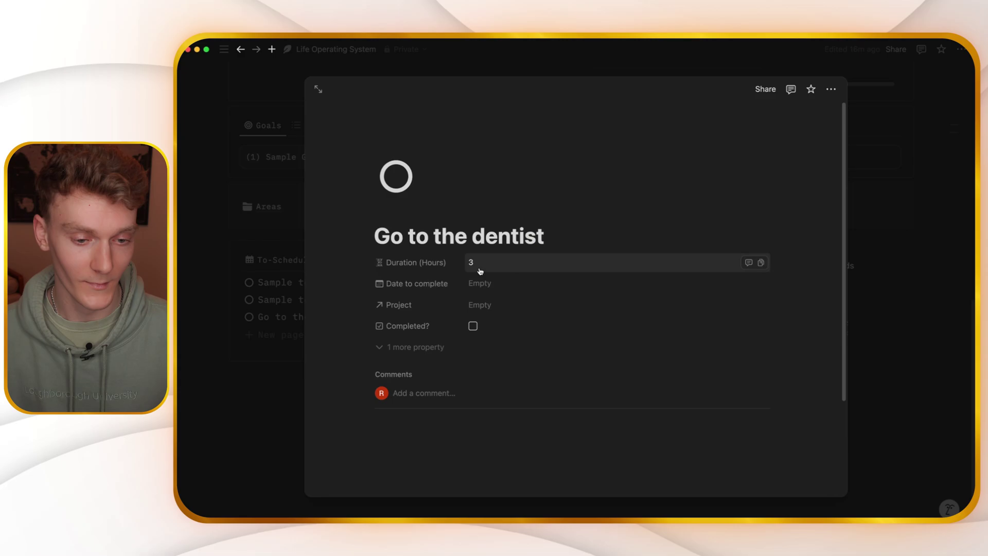
pyautogui.click(496, 287)
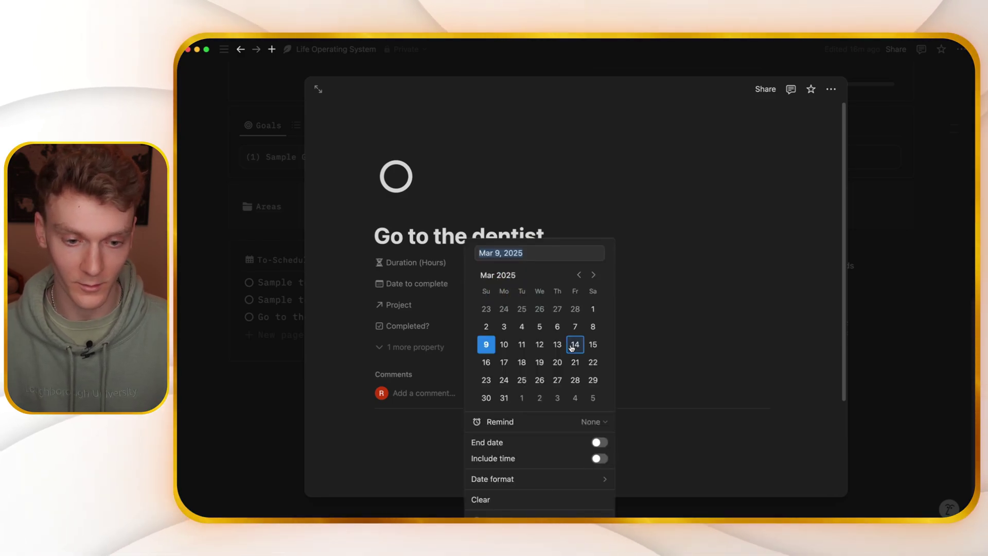
pyautogui.click(322, 264)
pyautogui.click(270, 256)
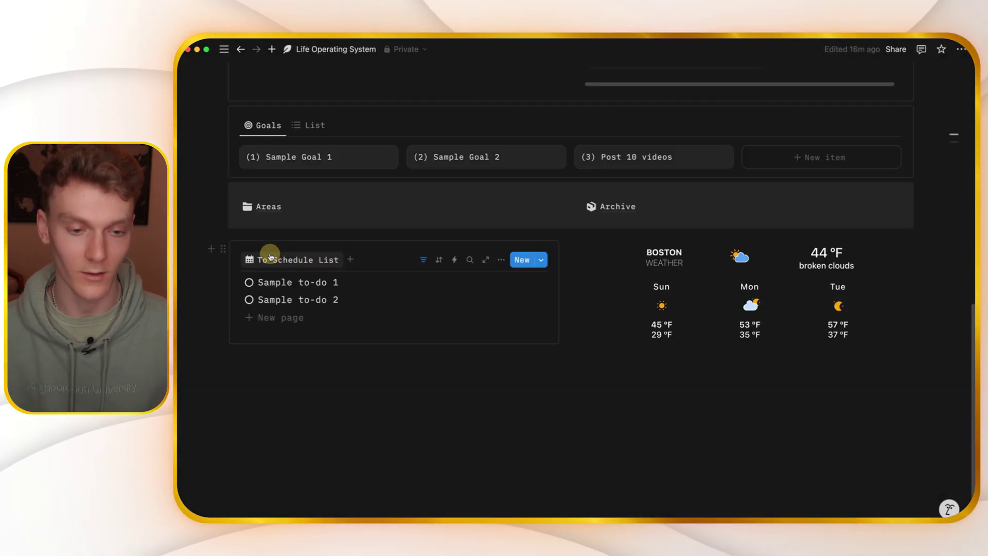
pyautogui.scroll(10, 426, 203)
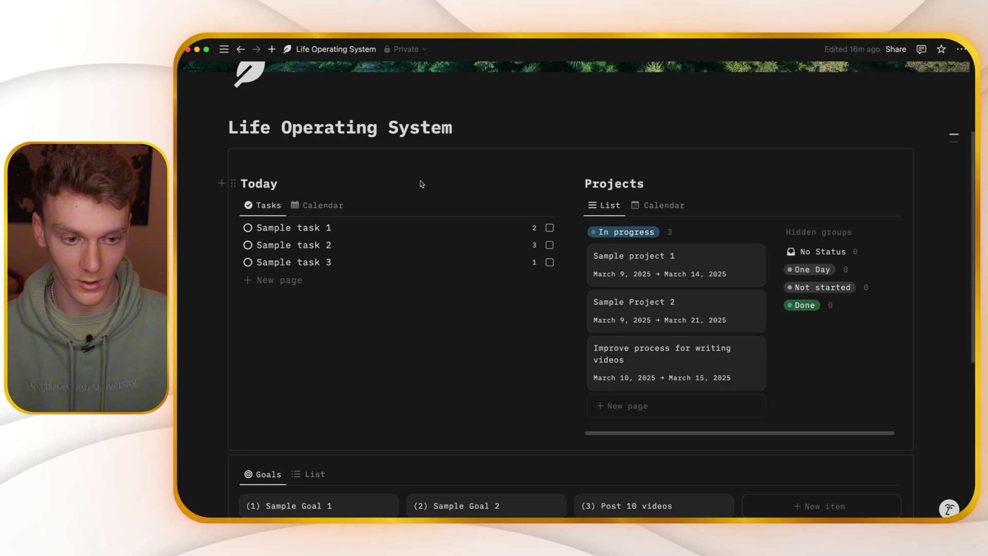
pyautogui.scroll(-2, 434, 184)
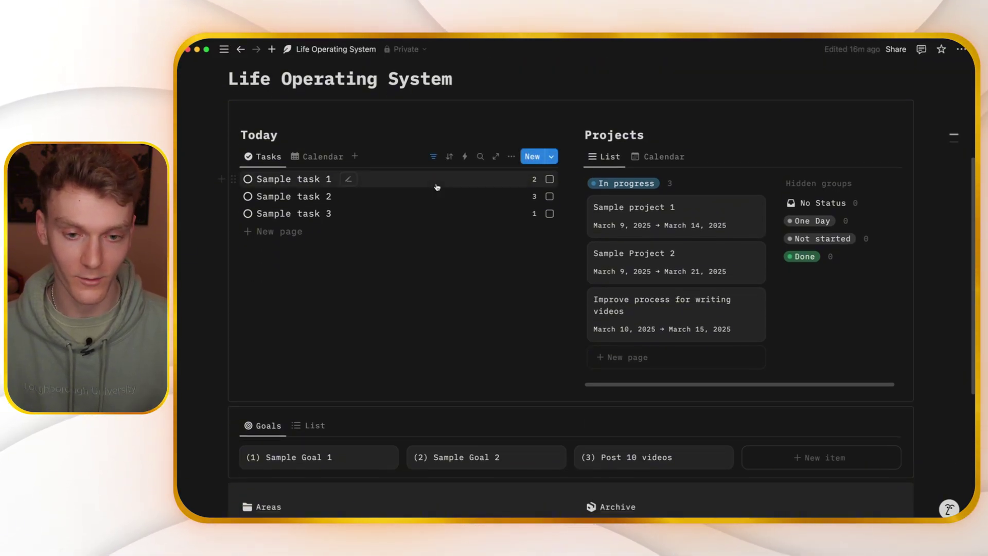
pyautogui.click(297, 157)
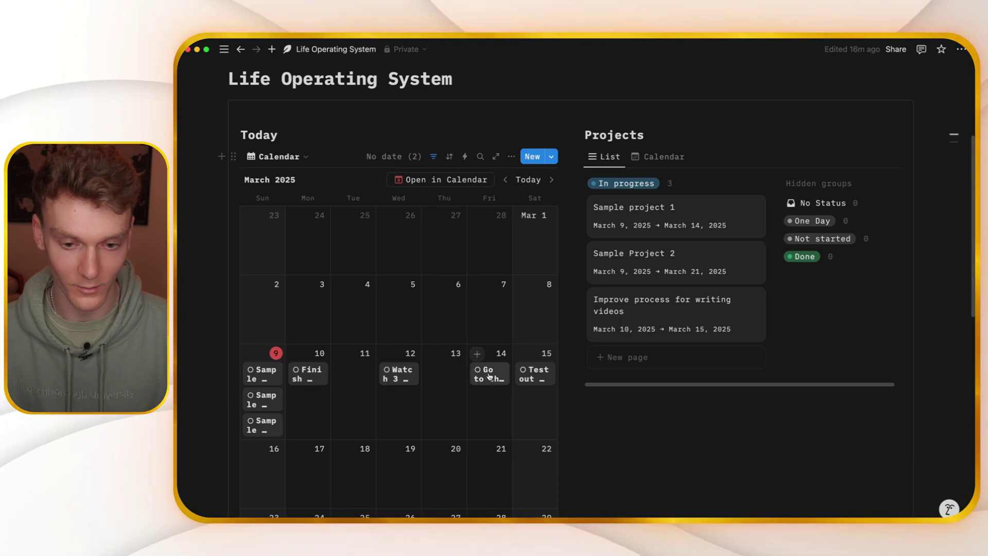
pyautogui.scroll(-5, 520, 179)
pyautogui.scroll(3, 412, 206)
pyautogui.click(278, 108)
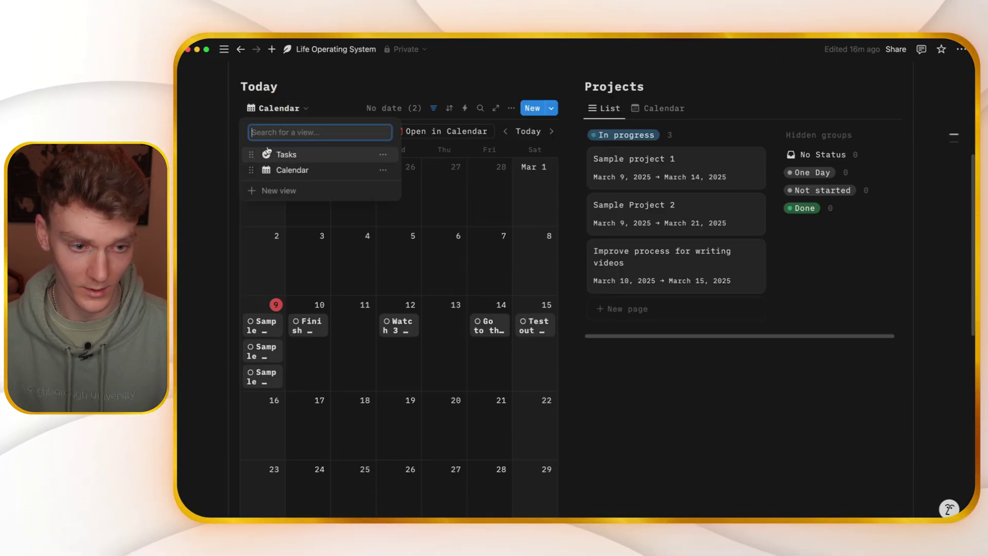
pyautogui.click(267, 154)
pyautogui.scroll(-6, 532, 168)
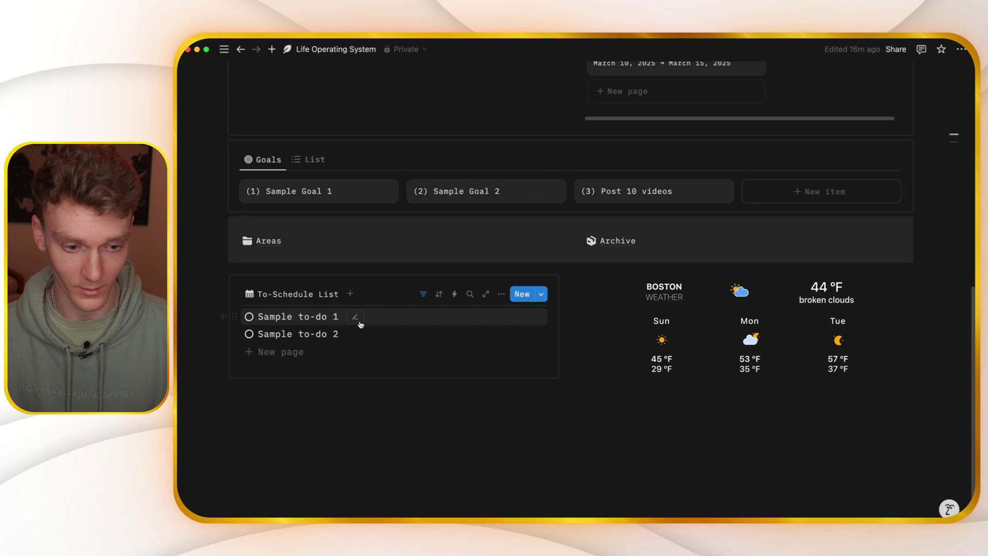
# Step: Set Sample to-do 2's completion date to March 17, 2025
pyautogui.click(319, 334)
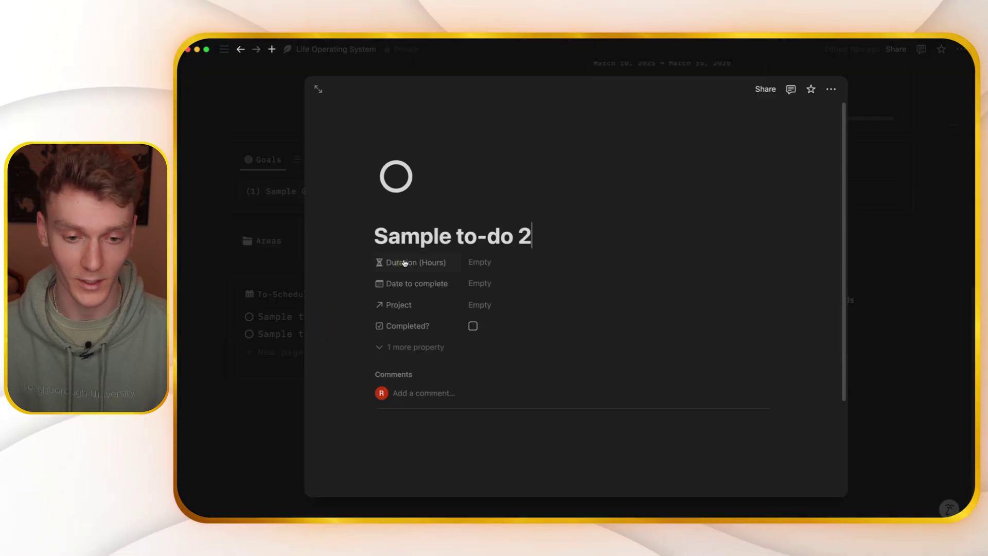
pyautogui.click(499, 283)
pyautogui.press('Escape')
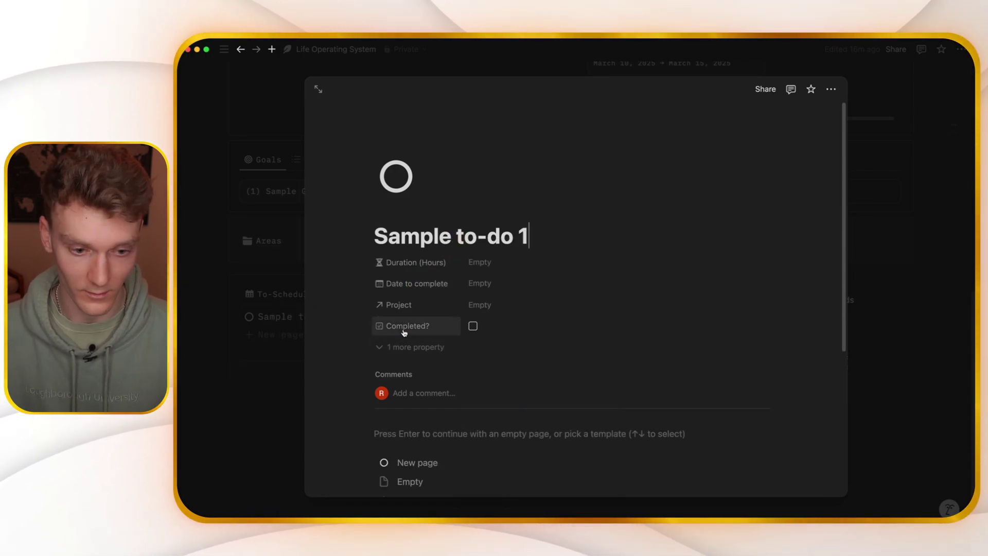
# Step: Link Sample to-do 1 to Sample project 1 and set its date to March 20, 2025
pyautogui.click(481, 304)
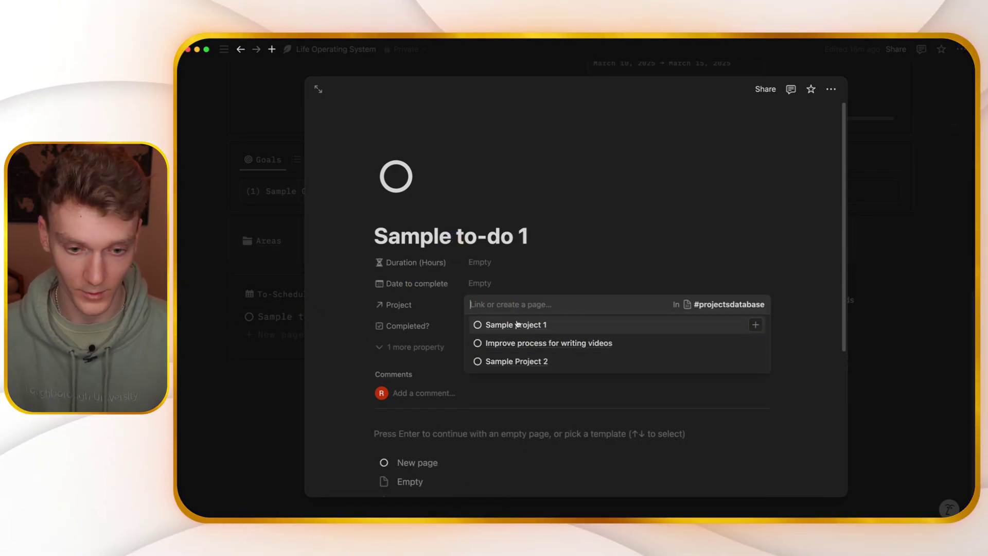
pyautogui.press('Return')
pyautogui.click(522, 282)
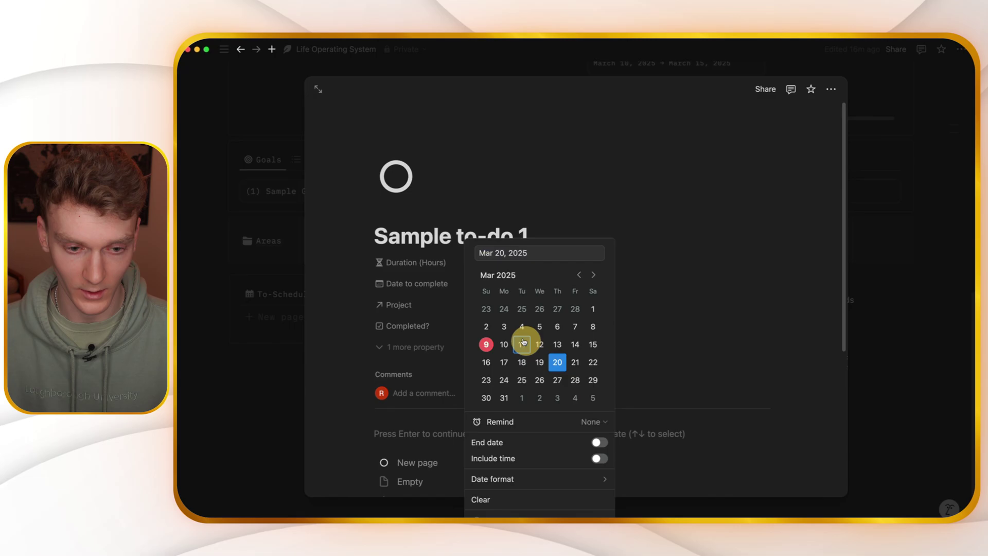
pyautogui.press('Escape')
pyautogui.press('Escape')
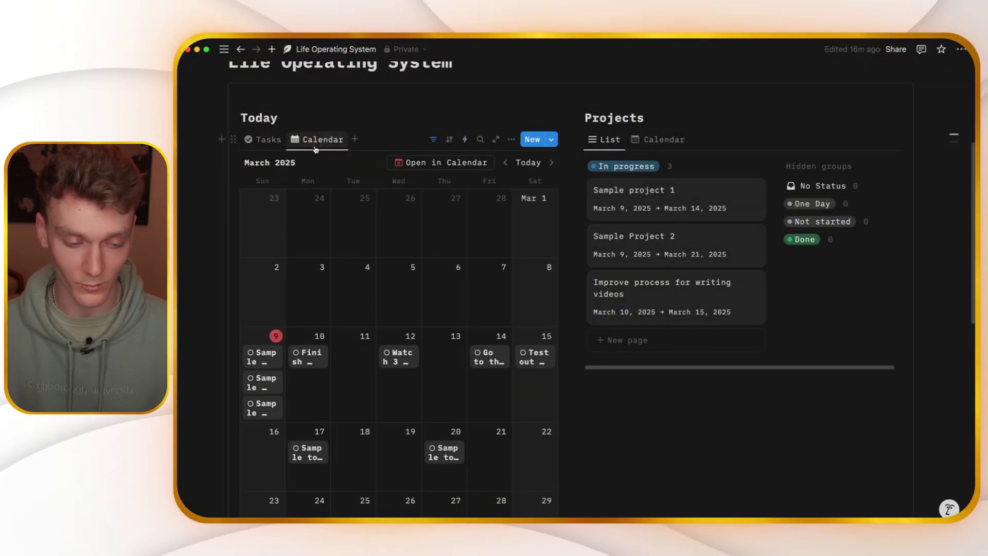
# Step: Return Today to its Tasks list and change Sample task 1's completion date
pyautogui.click(265, 140)
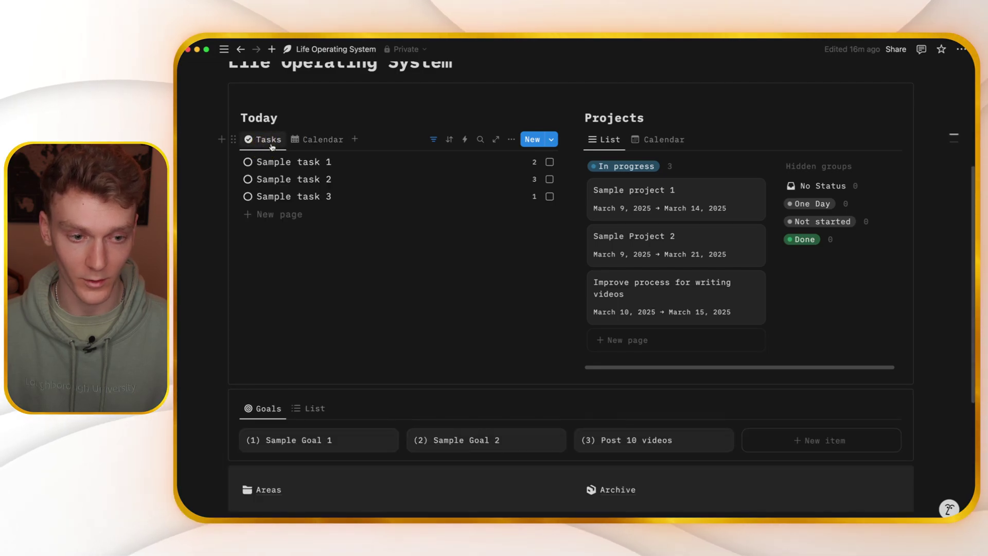
pyautogui.click(305, 163)
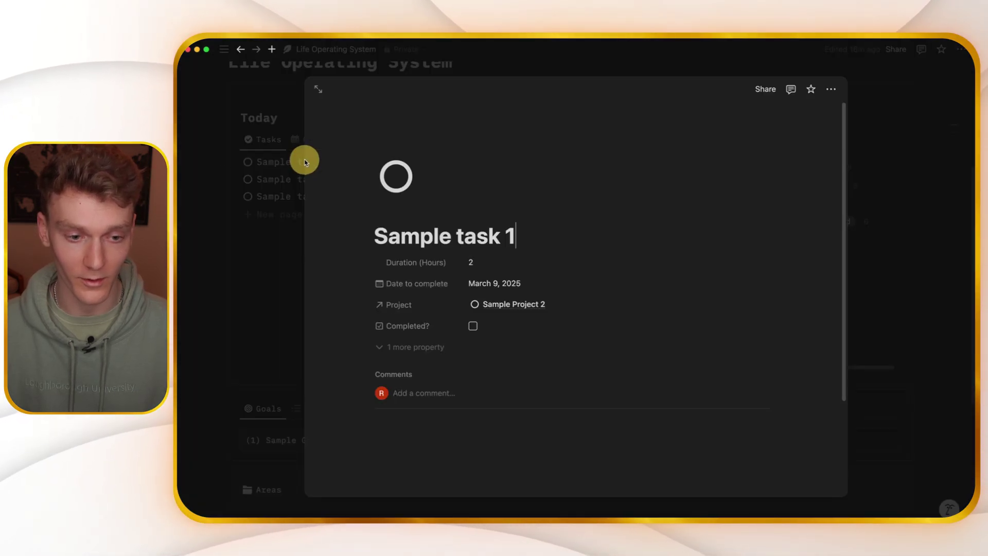
pyautogui.click(497, 283)
pyautogui.click(274, 201)
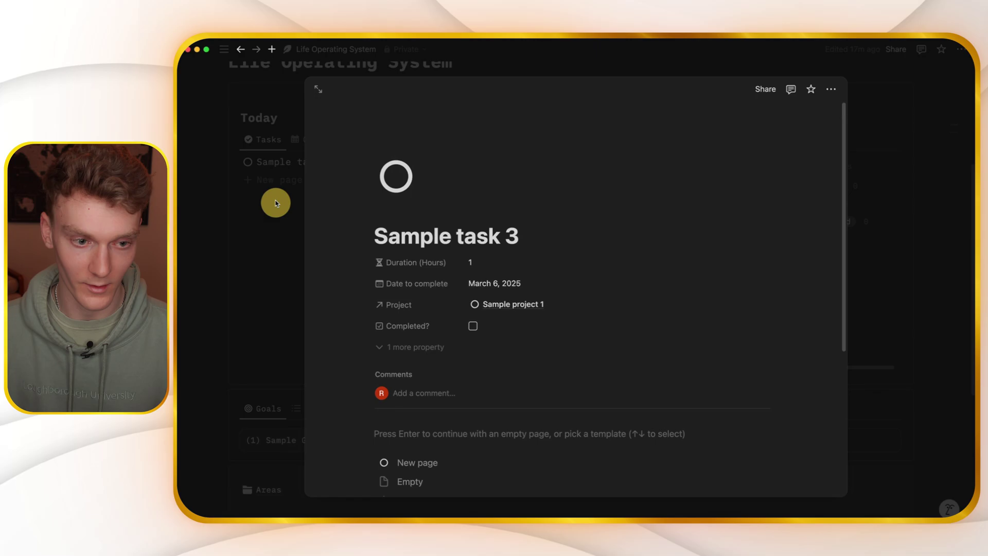
pyautogui.click(280, 161)
# Step: Change Sample task 2's completion date to March 3, 2025
pyautogui.click(280, 161)
pyautogui.click(512, 283)
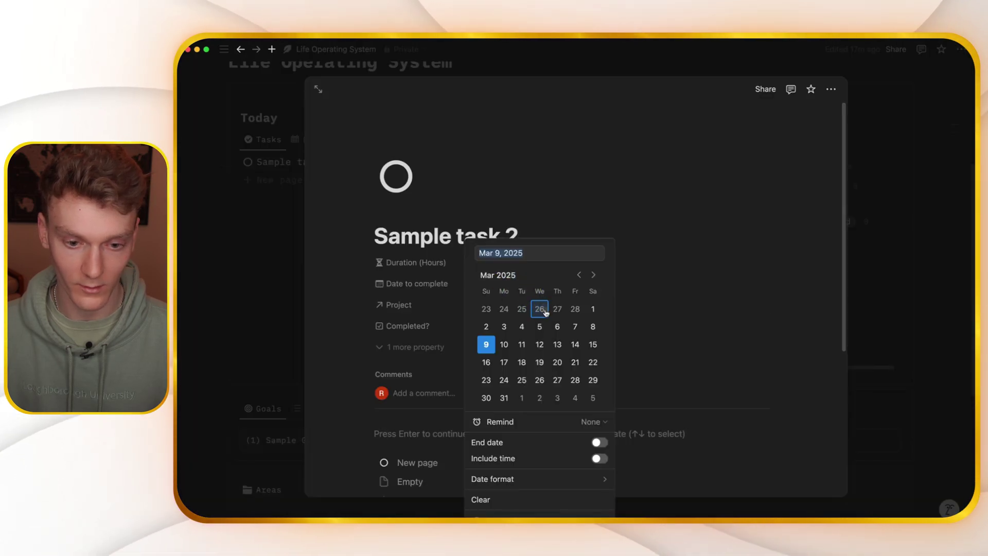
pyautogui.click(499, 322)
pyautogui.click(239, 256)
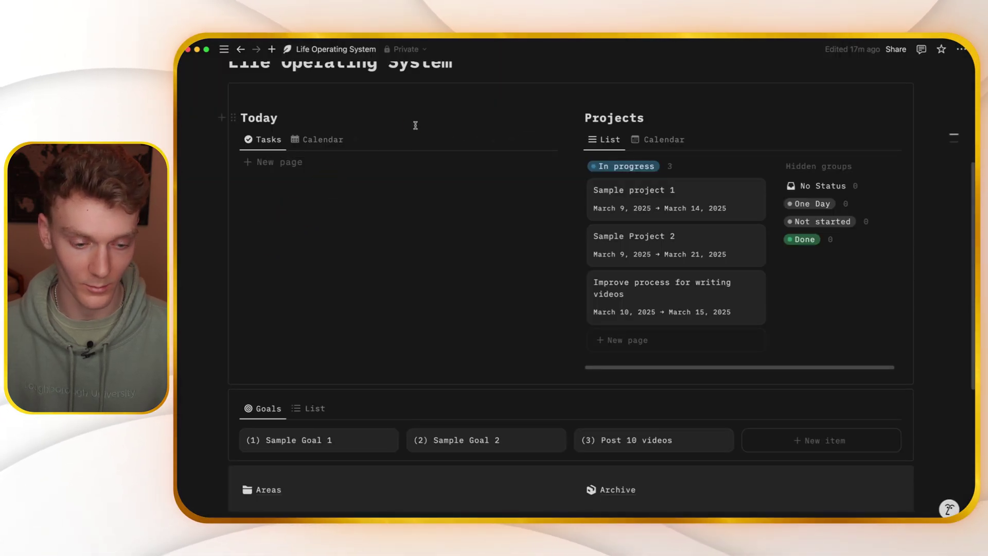
pyautogui.scroll(-5, 456, 124)
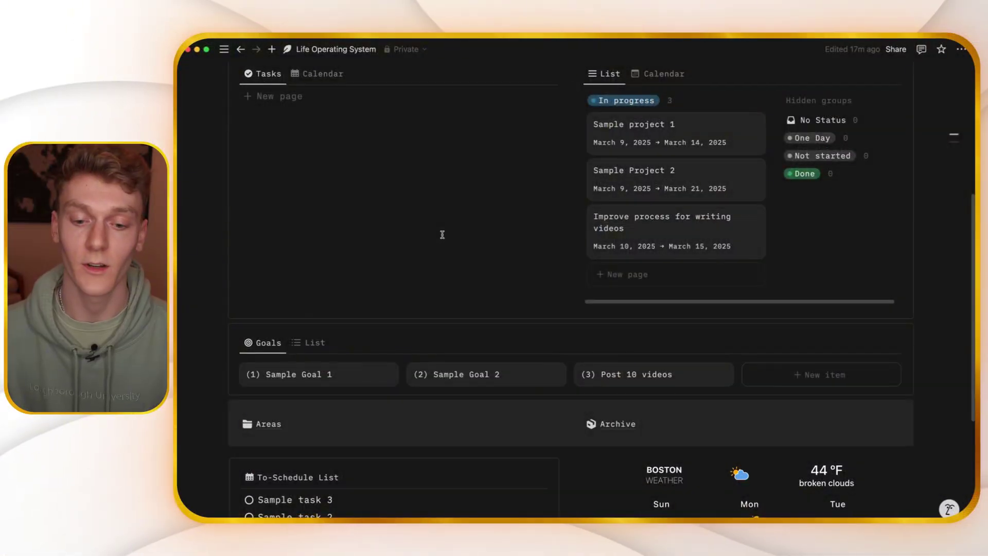
pyautogui.click(265, 423)
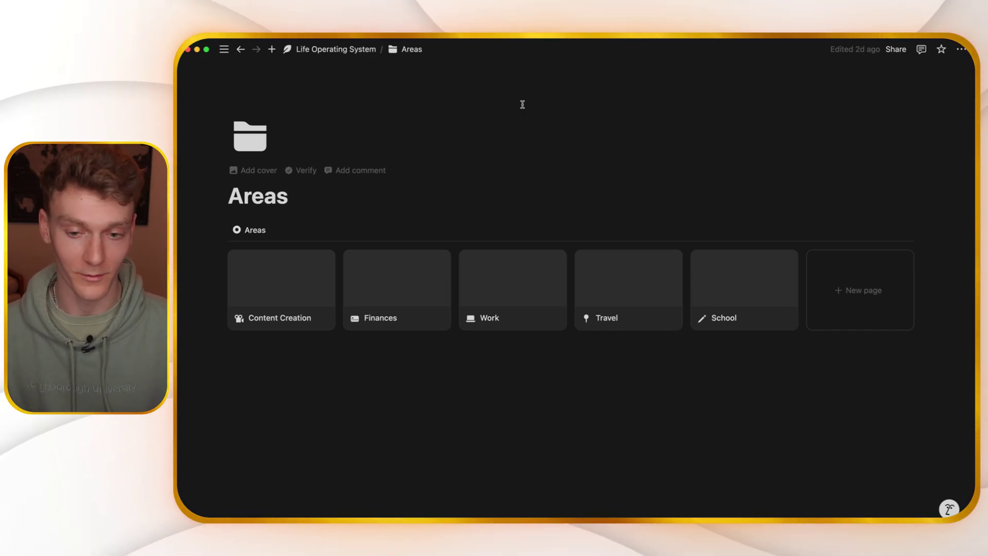
pyautogui.click(342, 49)
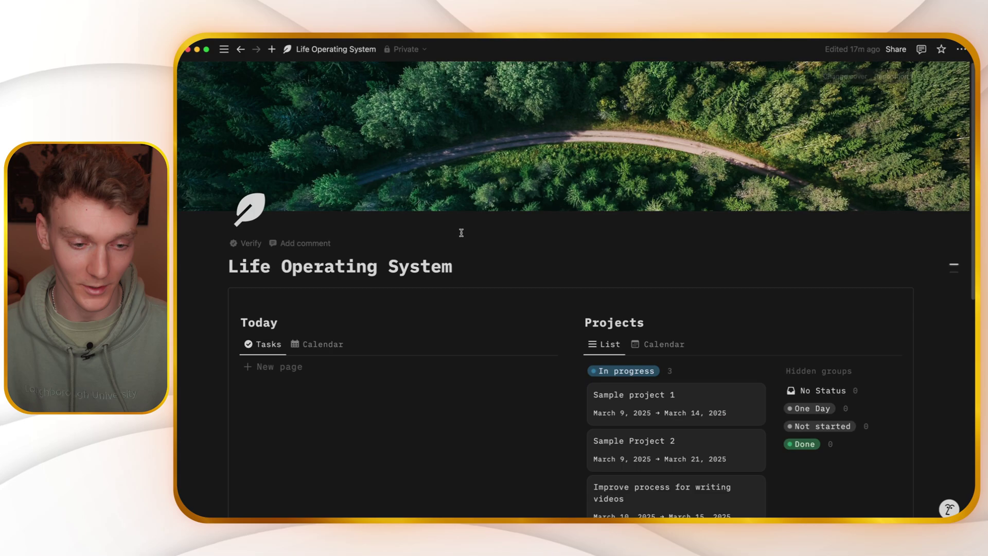
pyautogui.scroll(-5, 458, 236)
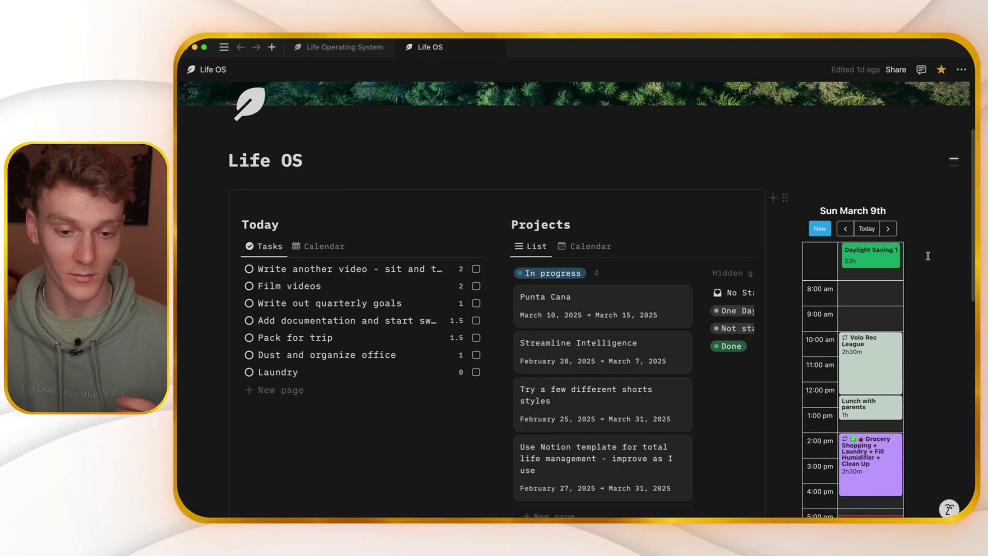
# Step: Scroll down the personal Life OS page through its Today, Projects and calendar sections
pyautogui.scroll(-3, 921, 253)
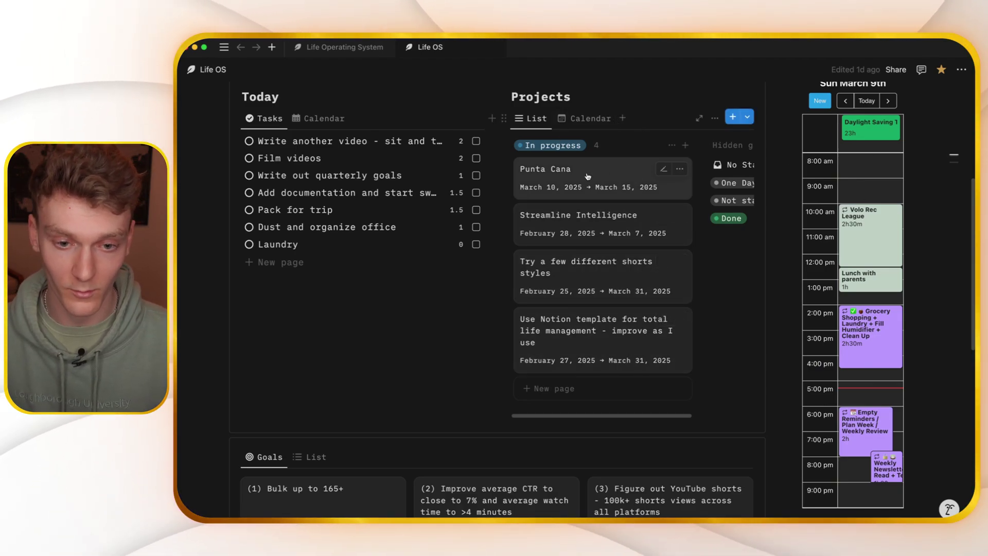
pyautogui.click(585, 265)
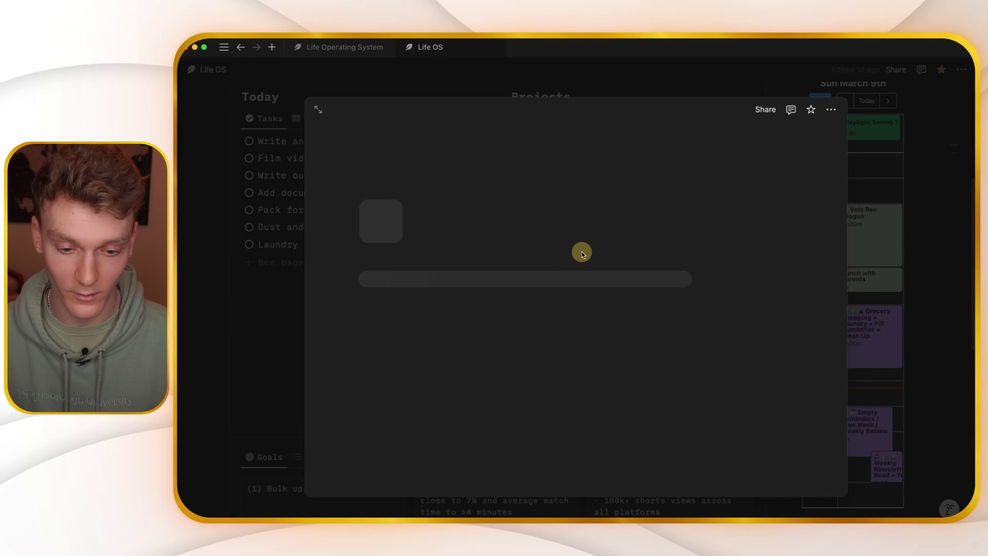
pyautogui.scroll(-3, 585, 266)
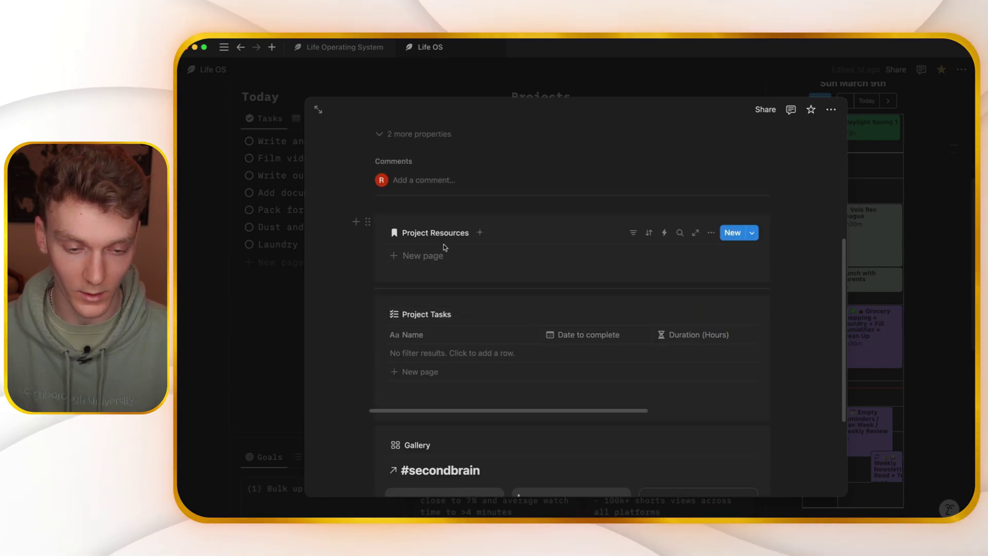
pyautogui.click(347, 283)
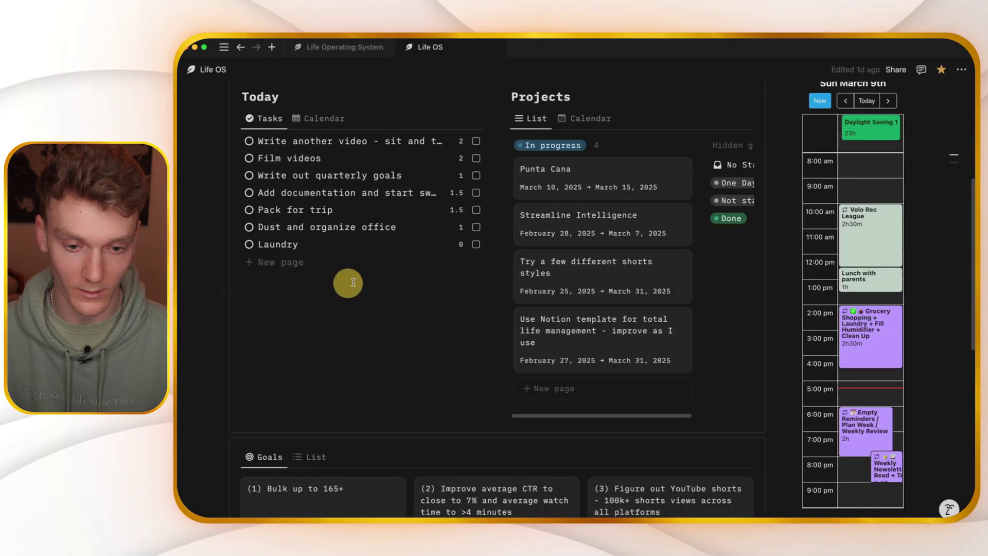
pyautogui.click(581, 223)
pyautogui.scroll(-5, 533, 290)
pyautogui.scroll(-10, 533, 291)
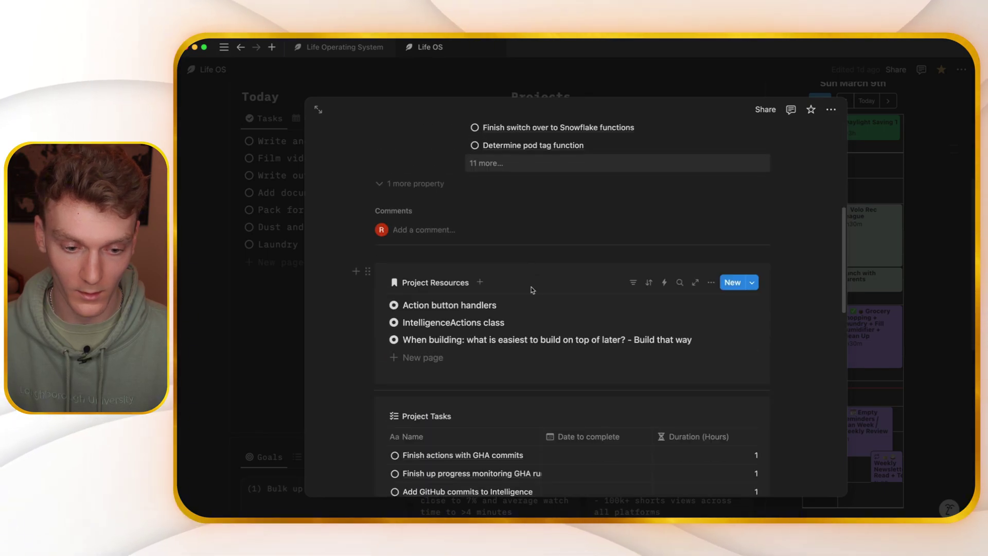
pyautogui.click(223, 282)
pyautogui.click(556, 324)
pyautogui.scroll(-3, 512, 287)
pyautogui.click(253, 278)
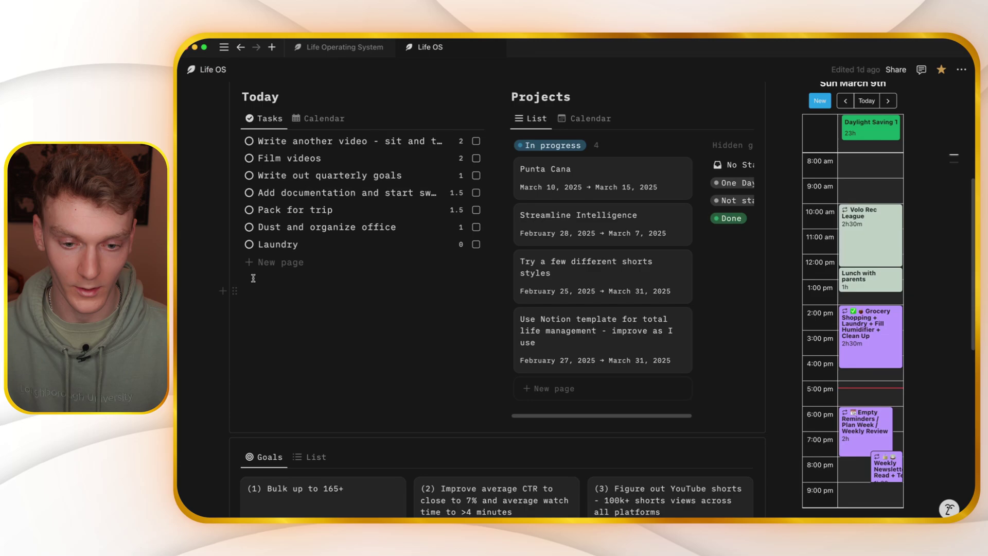
pyautogui.scroll(-2, 582, 140)
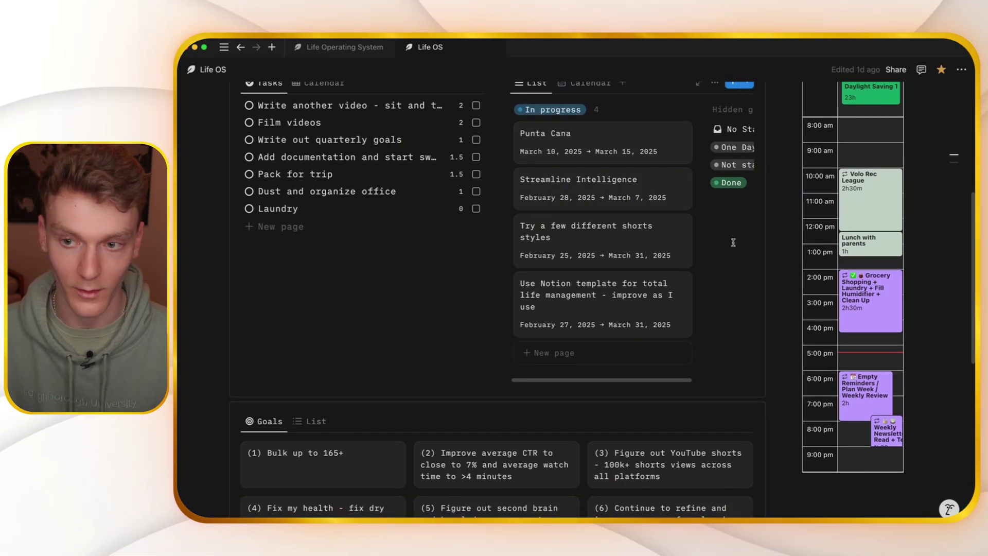
pyautogui.scroll(-5, 733, 243)
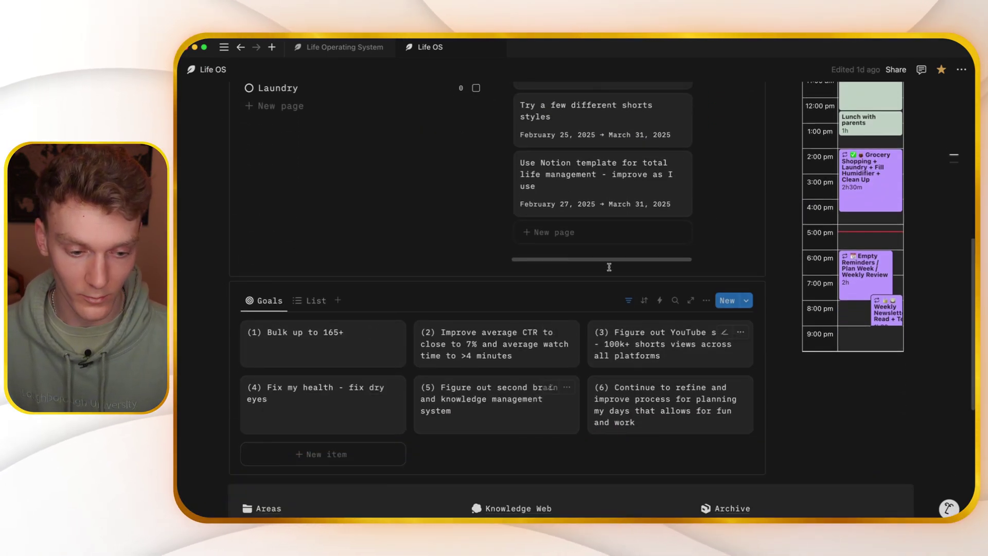
pyautogui.scroll(-6, 610, 267)
pyautogui.scroll(-3, 552, 317)
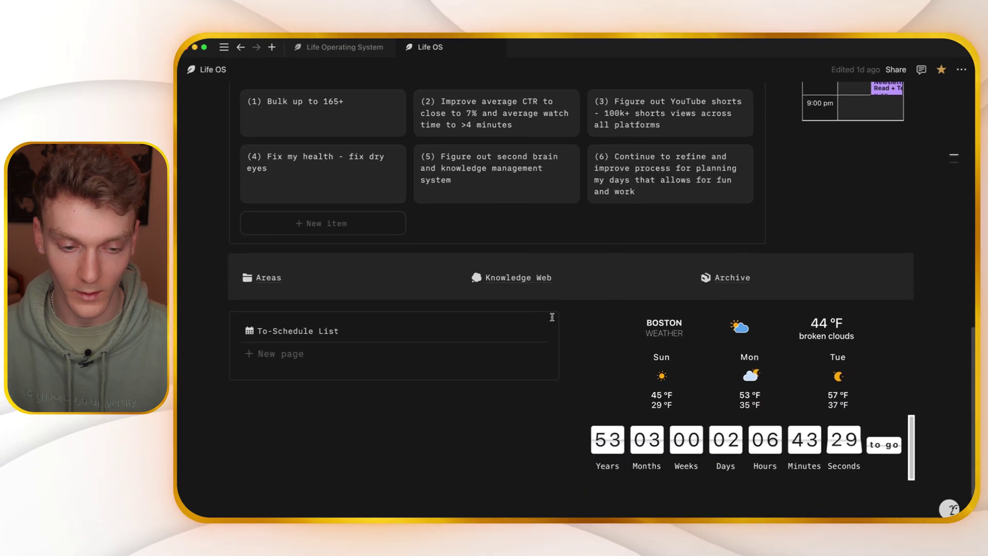
pyautogui.scroll(-2, 552, 317)
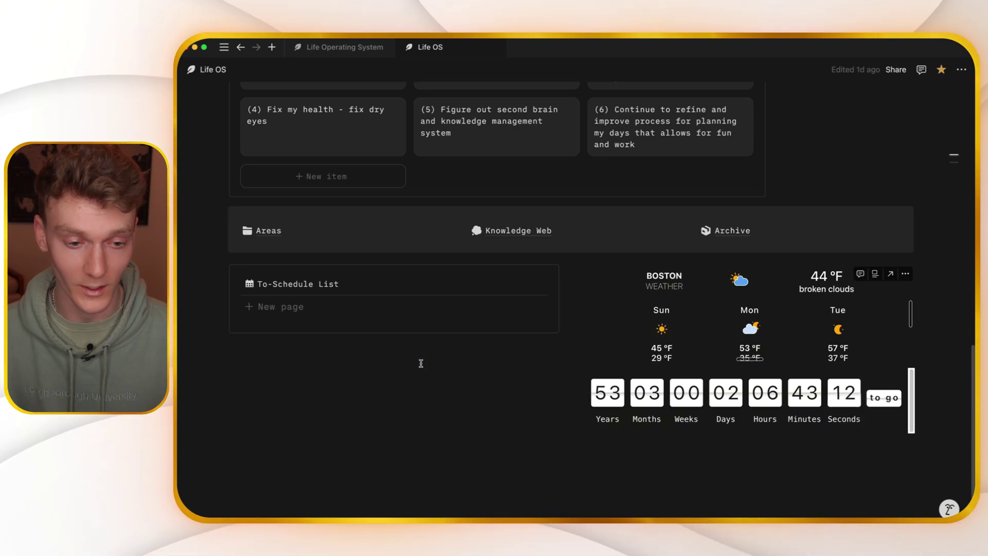
pyautogui.scroll(5, 421, 364)
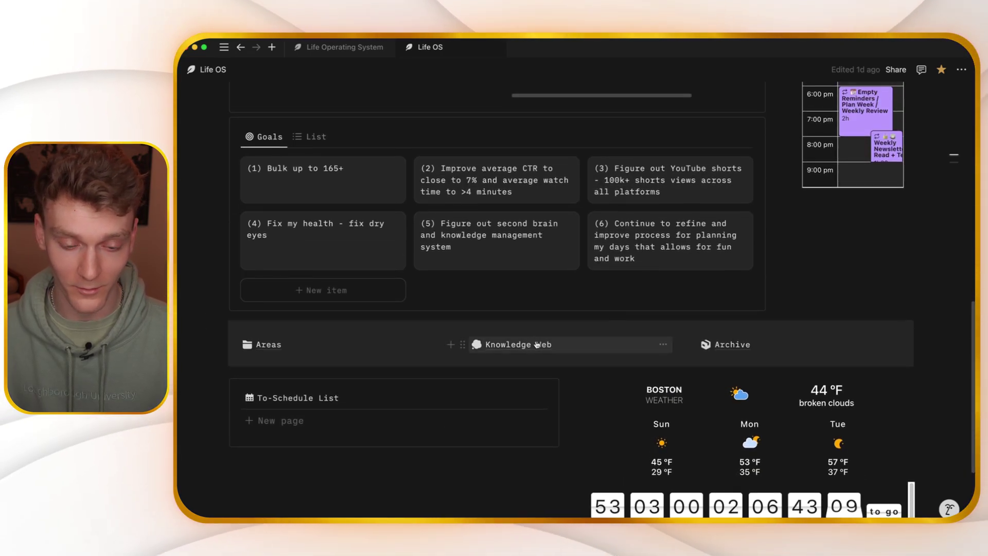
pyautogui.click(537, 345)
pyautogui.press('super+bracketleft')
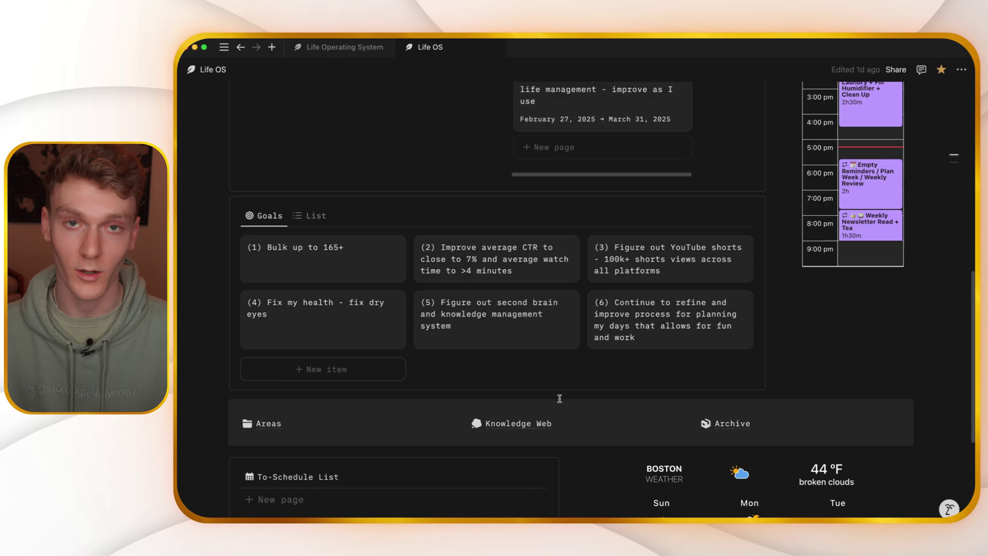
pyautogui.scroll(3, 560, 233)
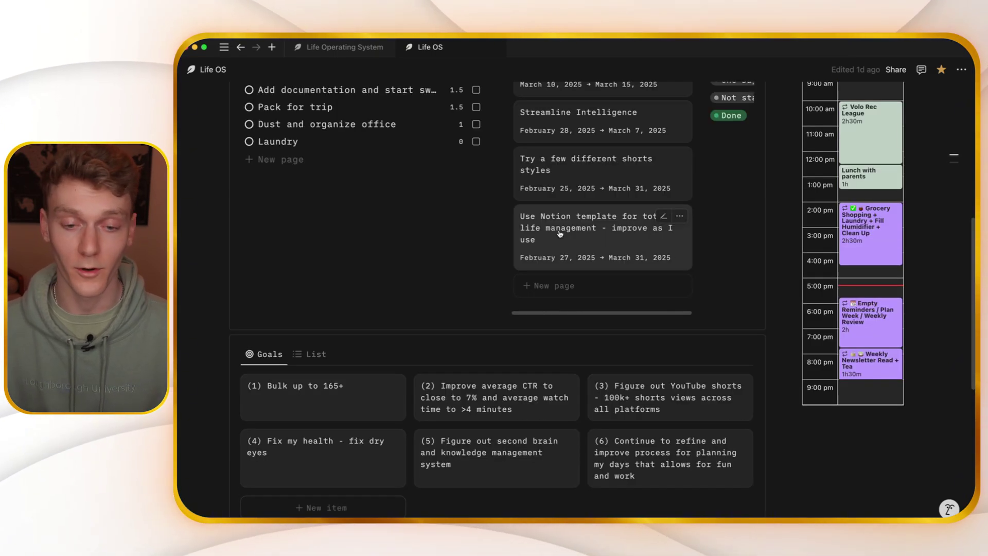
pyautogui.click(560, 235)
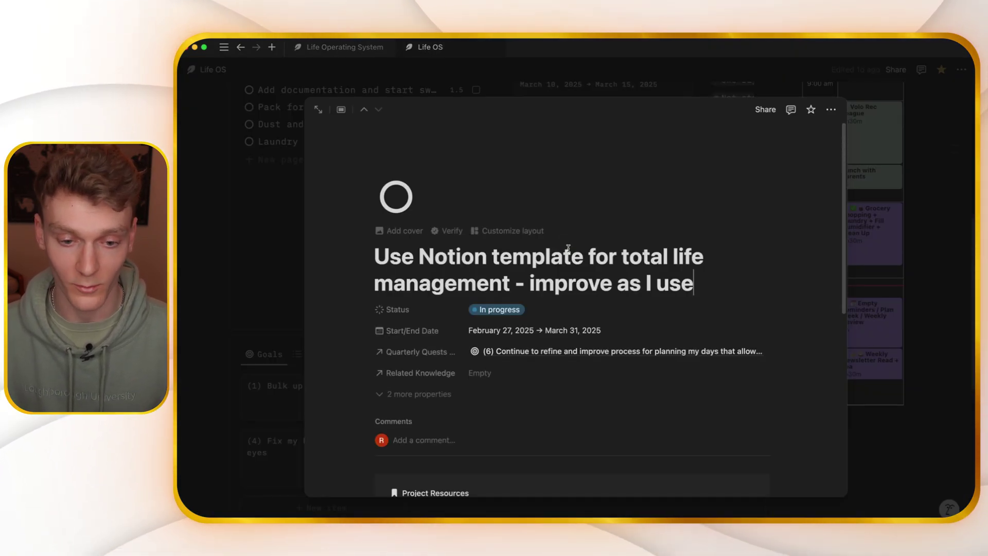
pyautogui.click(501, 375)
pyautogui.click(429, 297)
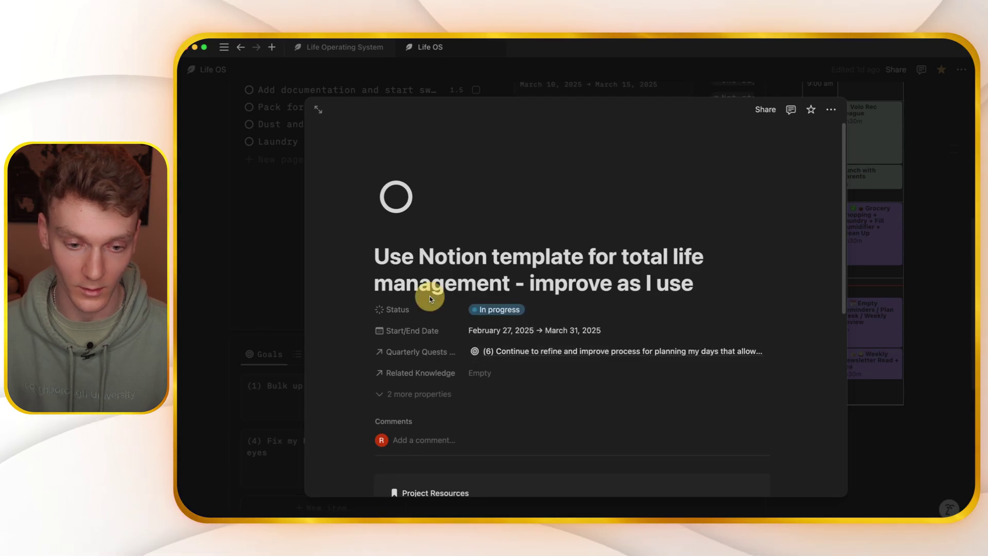
pyautogui.click(253, 265)
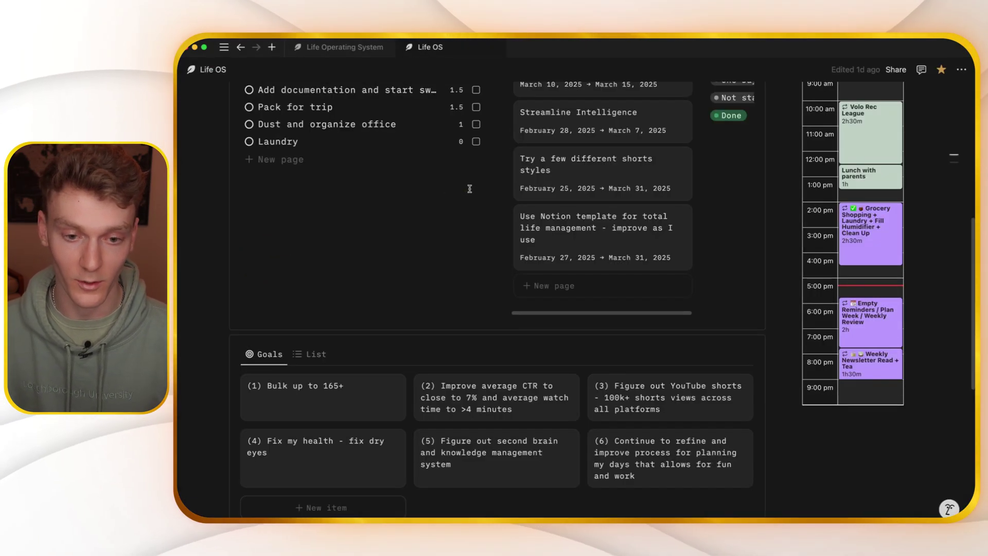
pyautogui.scroll(3, 509, 189)
# Step: Check off Film videos in the Today list, then flip Today to Calendar and back to Tasks
pyautogui.scroll(1, 509, 190)
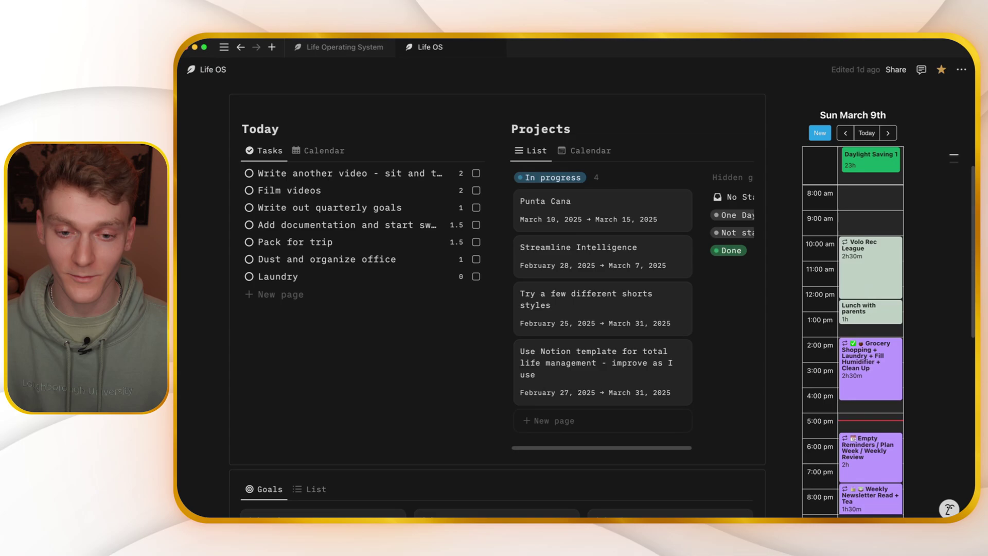
pyautogui.scroll(-4, 335, 297)
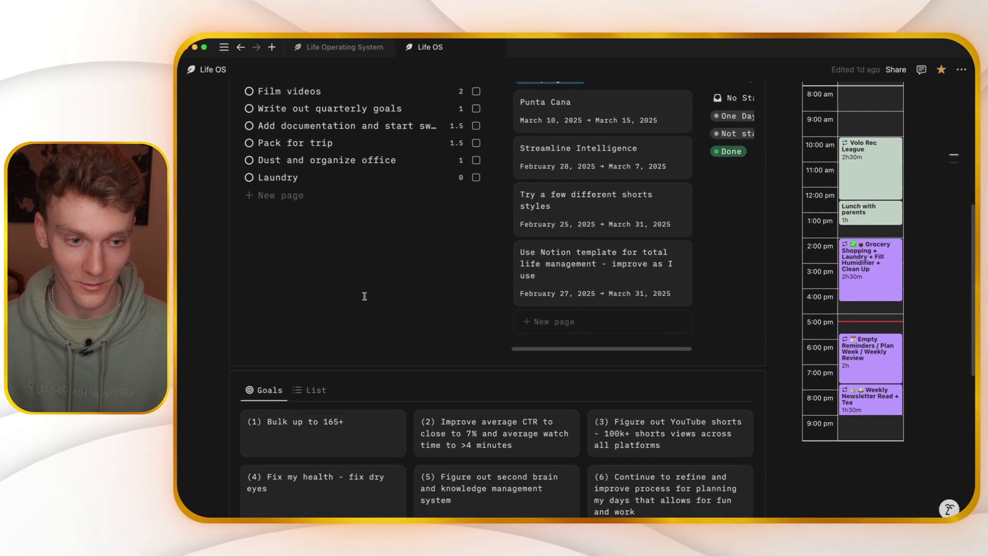
pyautogui.scroll(3, 364, 296)
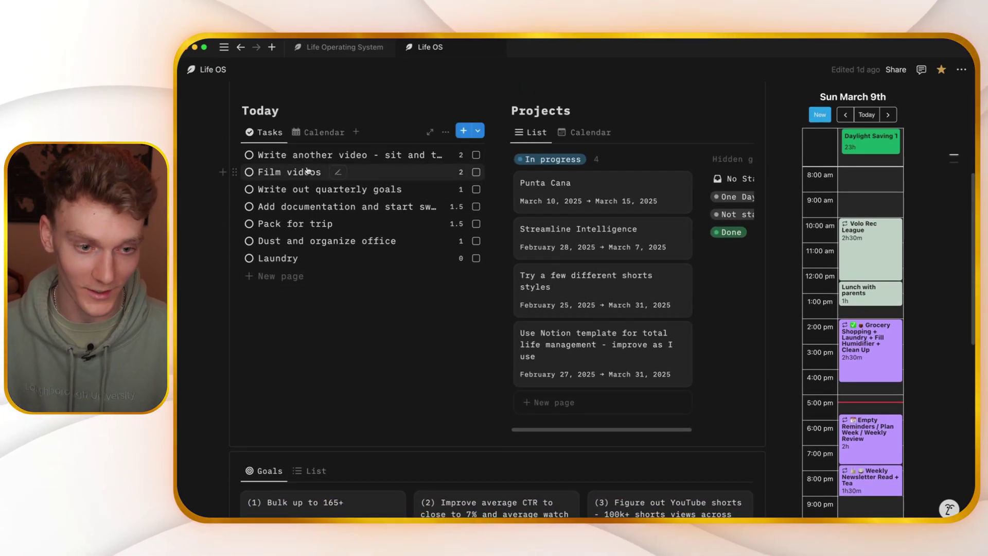
pyautogui.click(476, 173)
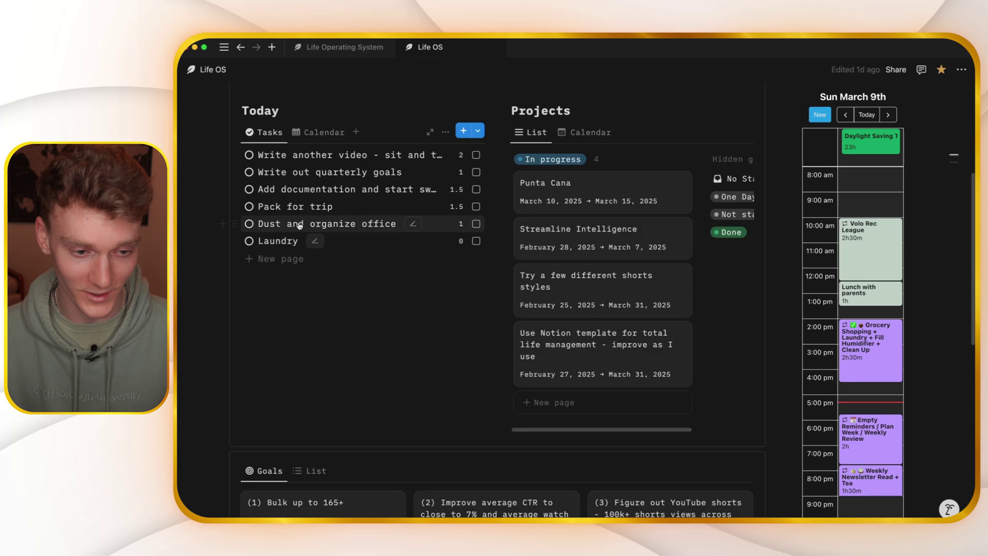
pyautogui.click(319, 132)
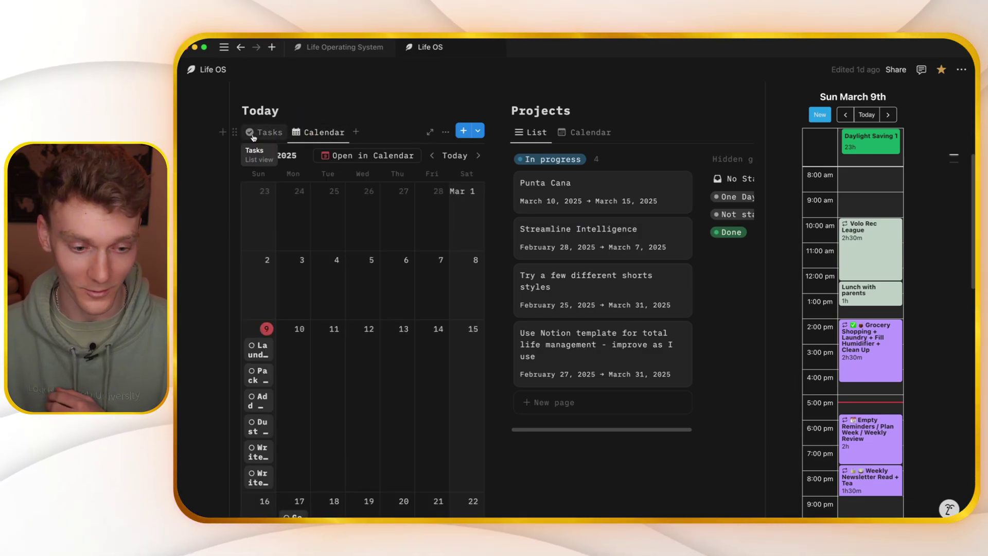
pyautogui.click(253, 135)
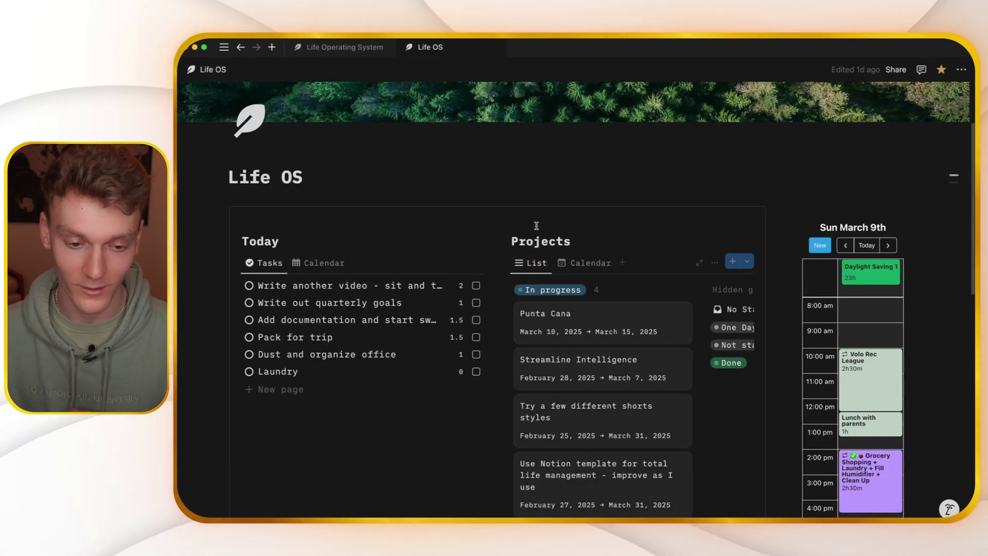
pyautogui.scroll(-10, 536, 226)
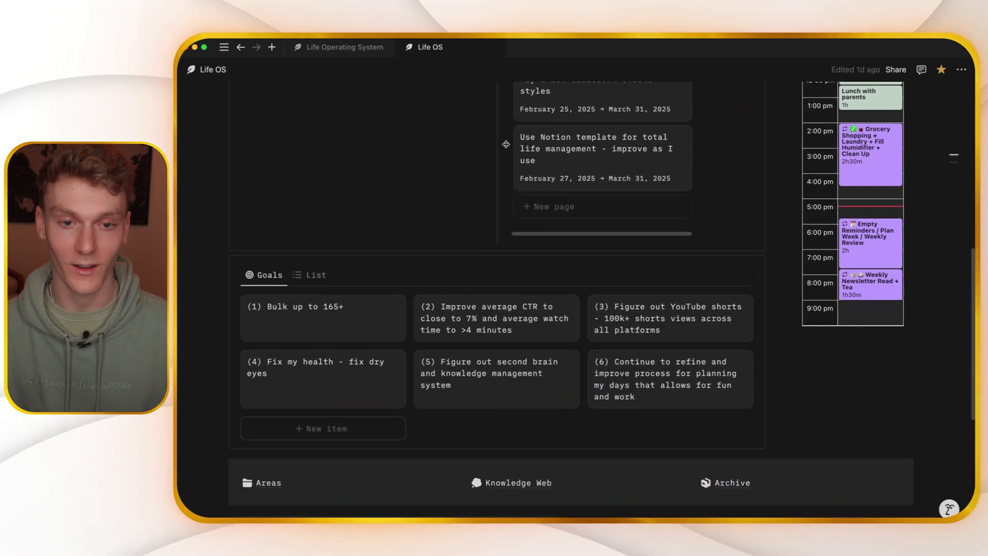
# Step: Go to the Life Operating System template page
pyautogui.click(361, 47)
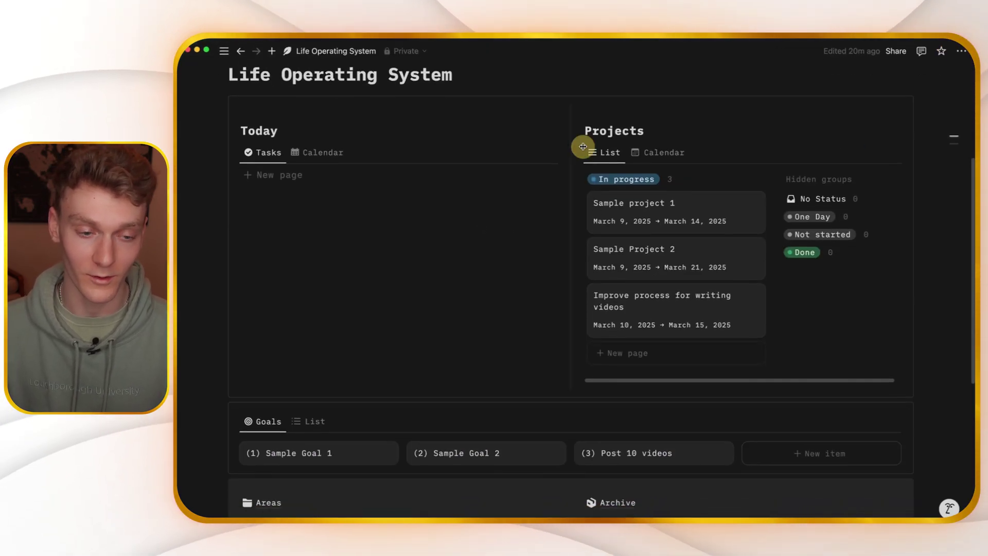